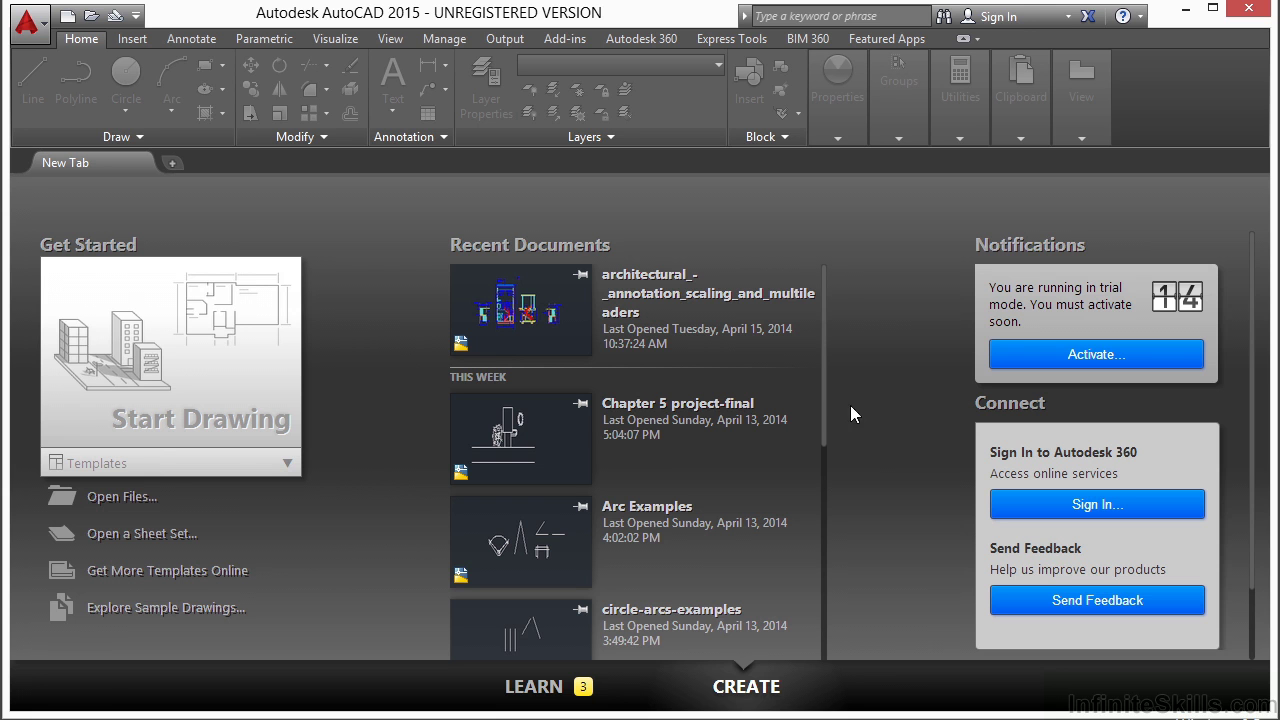
- Open the drawing architectural_-_annotation_scaling_and_multileaders.dwg from folder 06
click(119, 500)
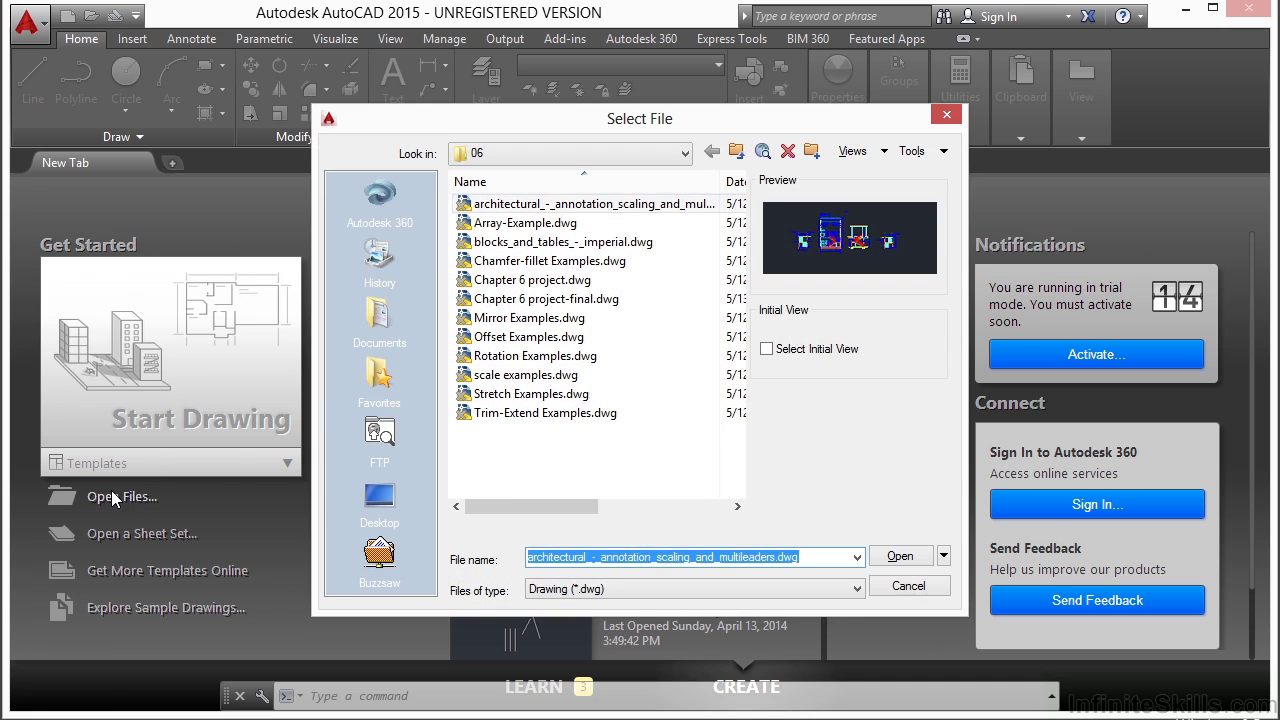
click(589, 206)
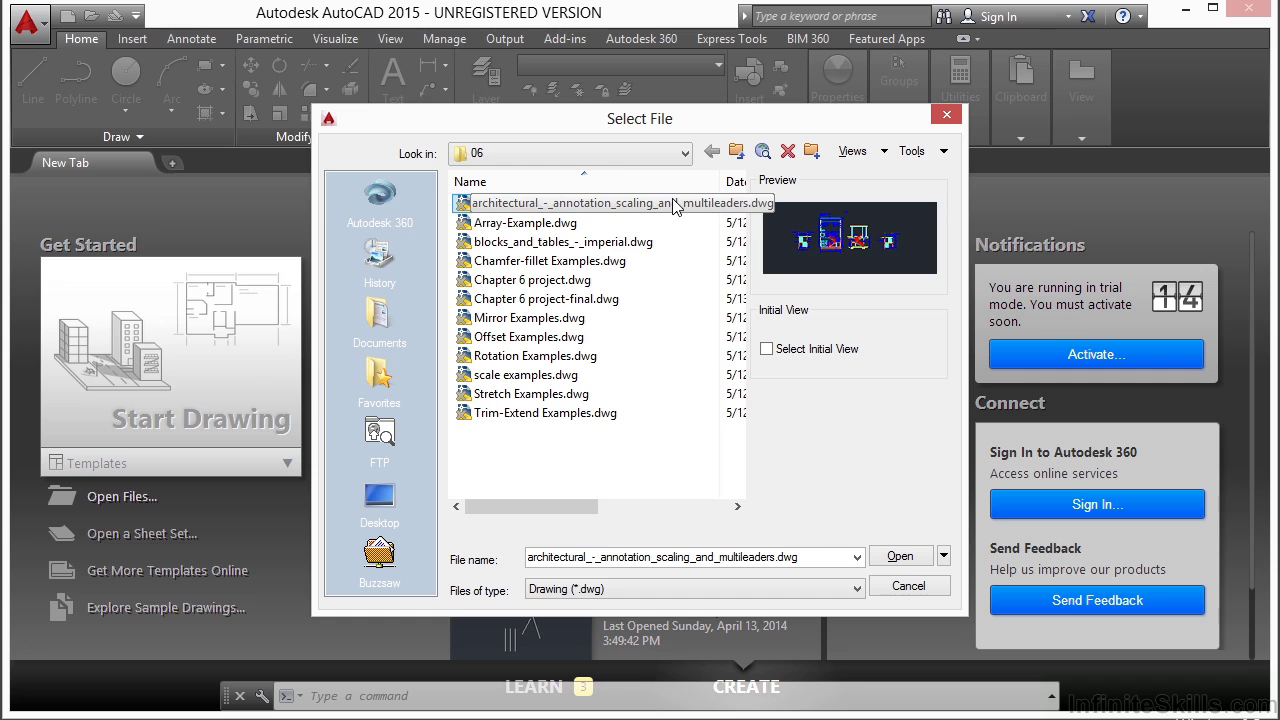
click(902, 559)
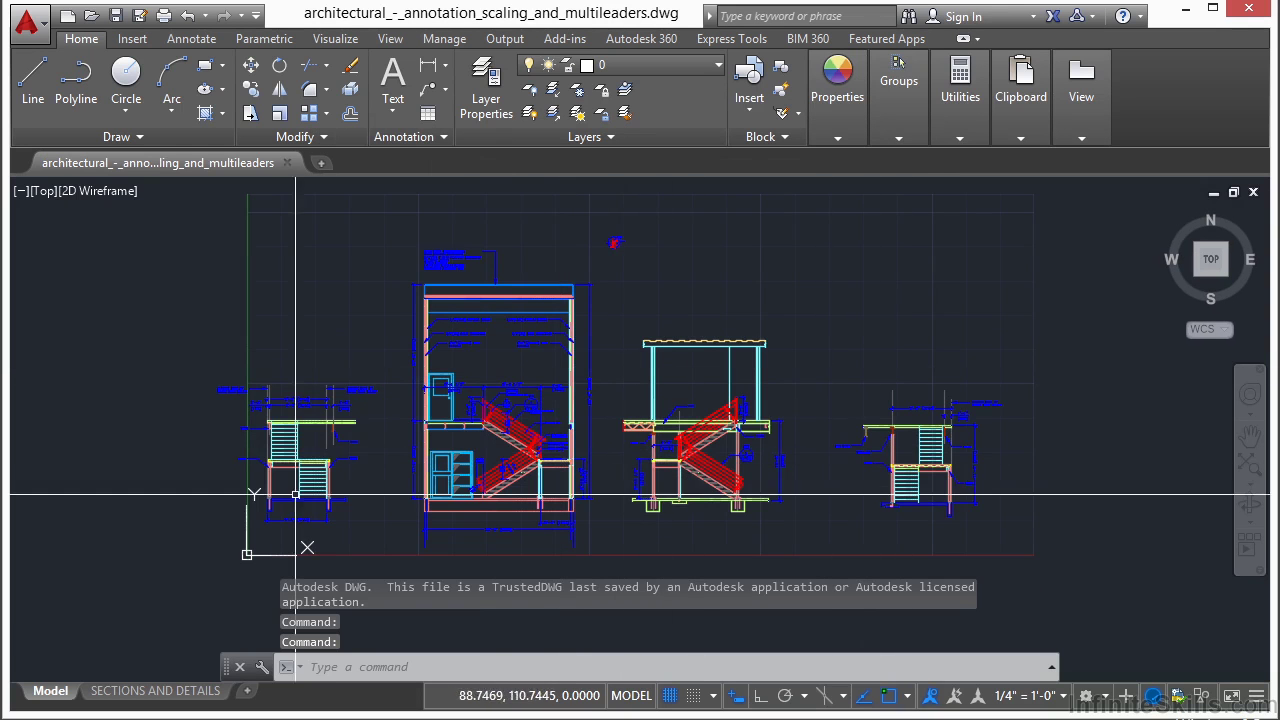
scroll(295, 487, up, 3)
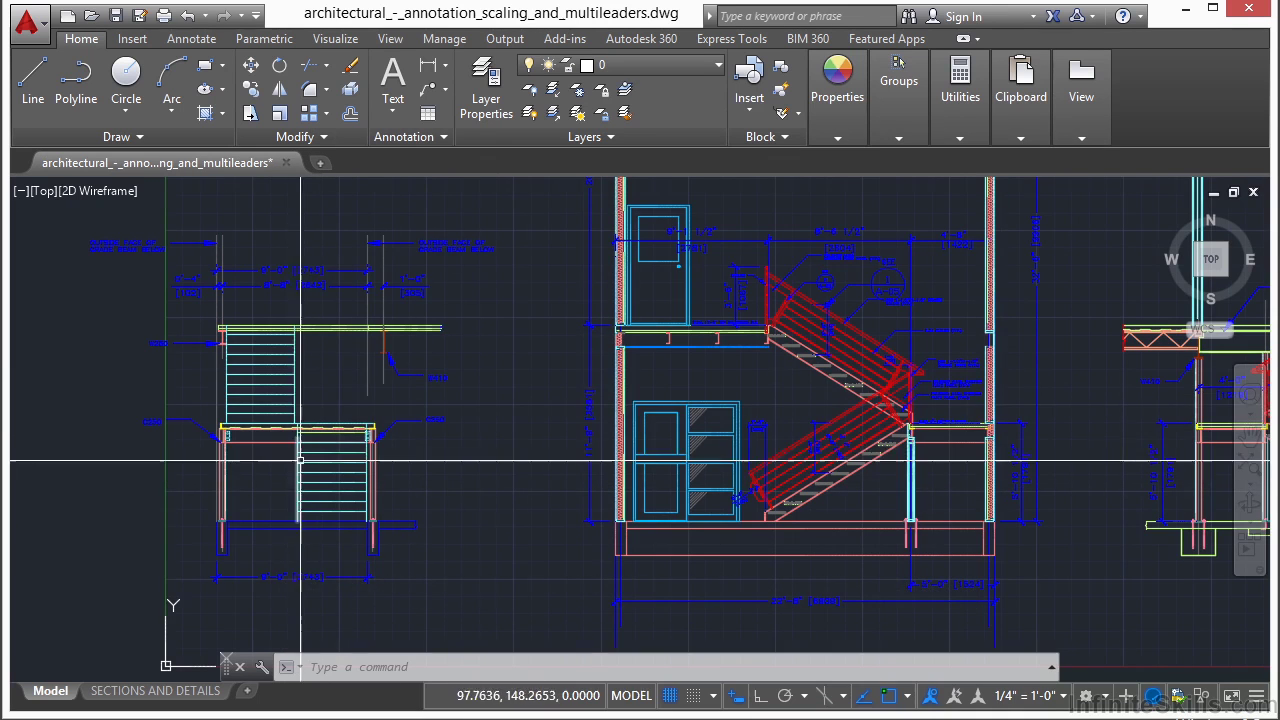
middle_drag(809, 400, 517, 414)
scroll(754, 423, down, 5)
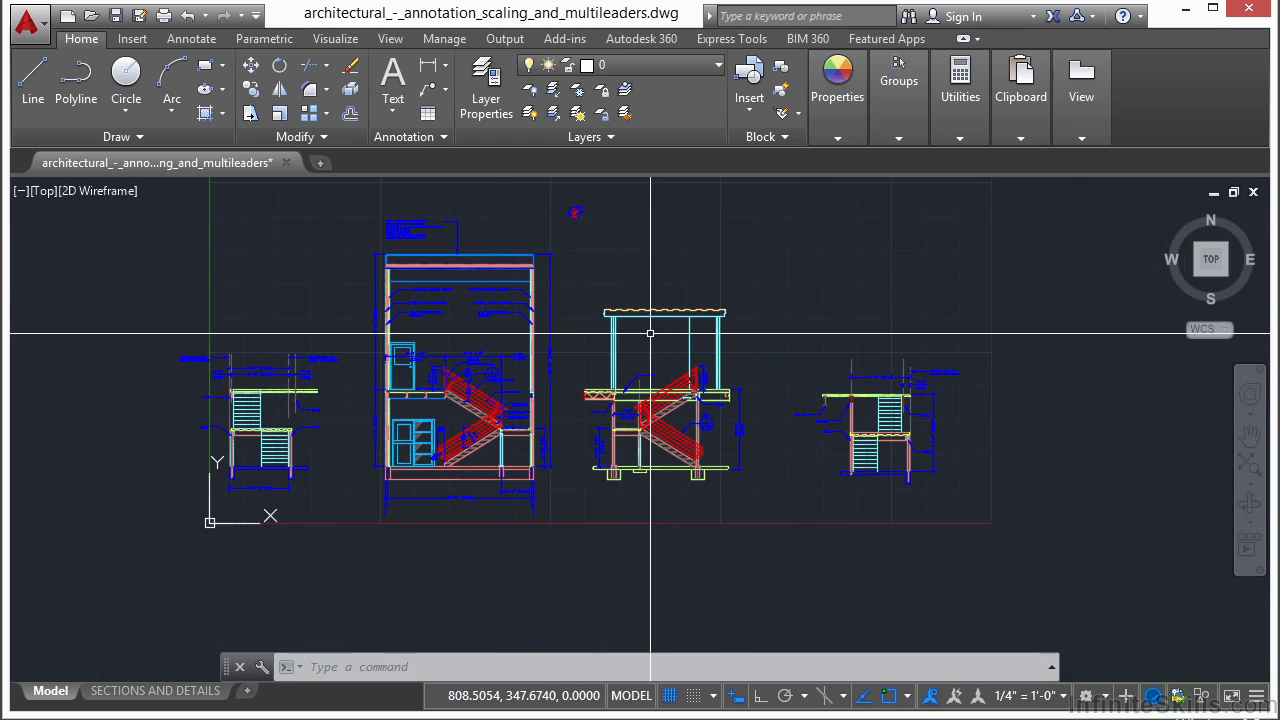
text(move)
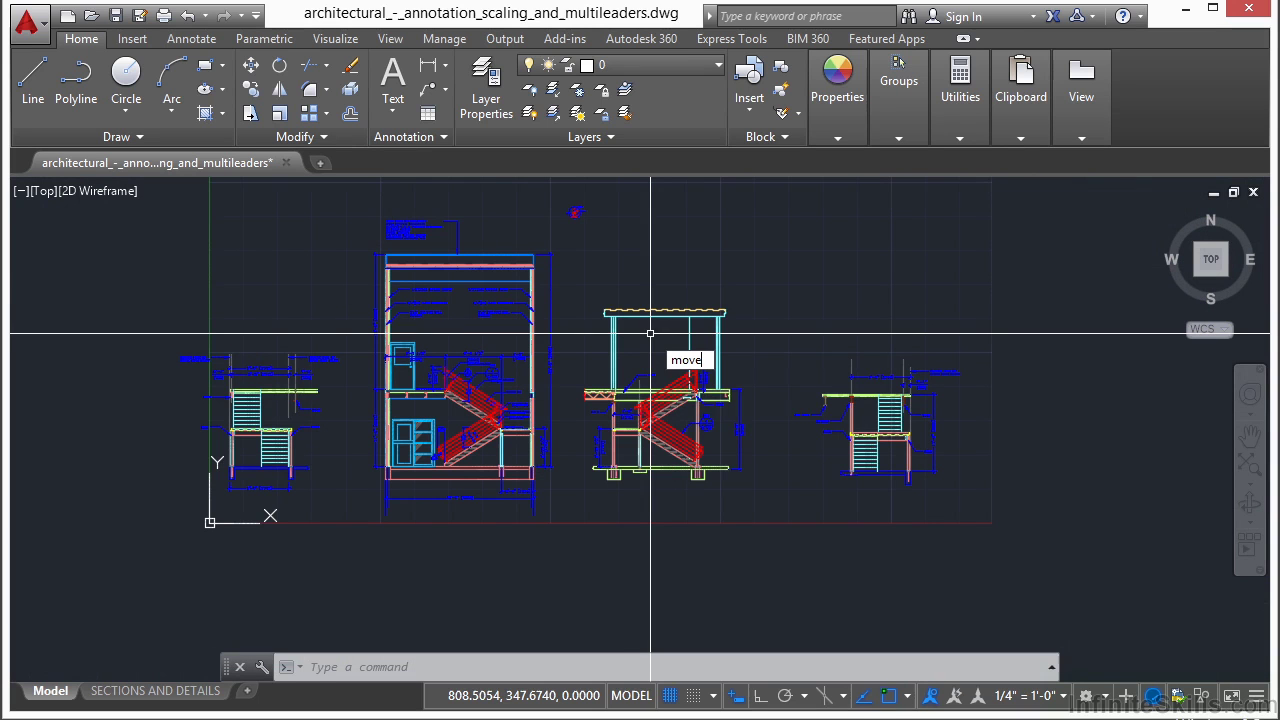
key(Escape)
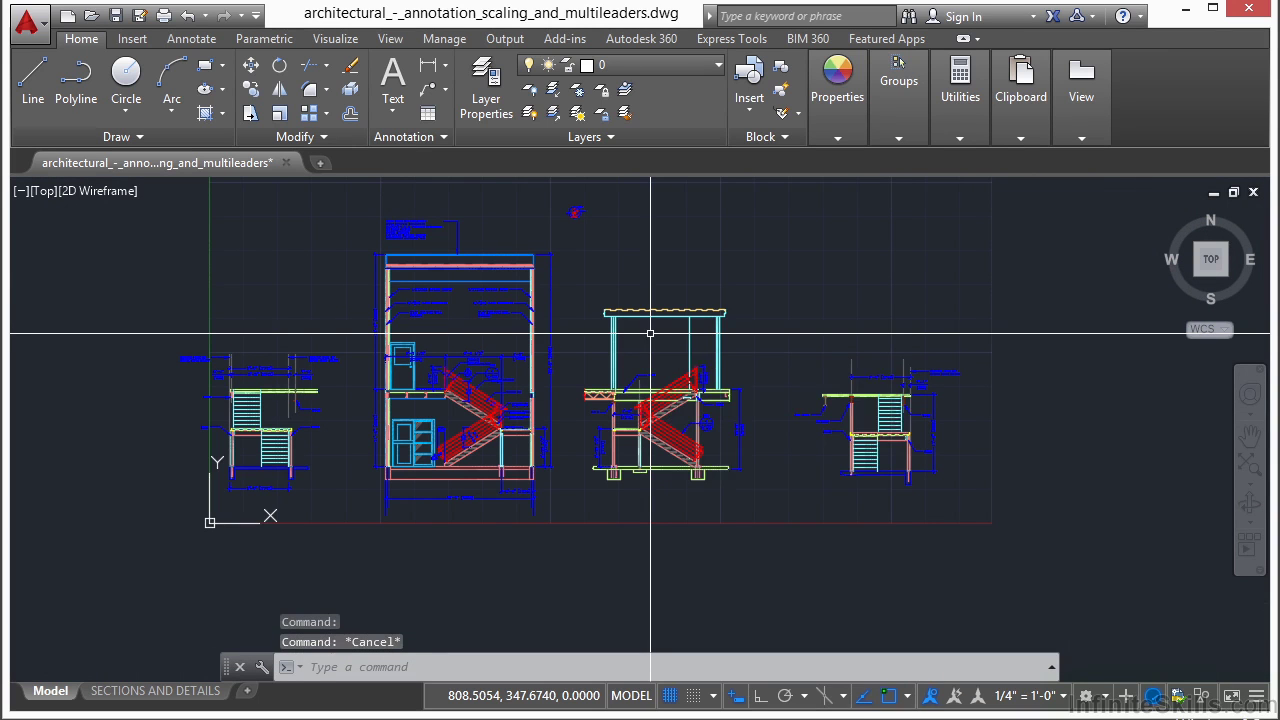
text(M)
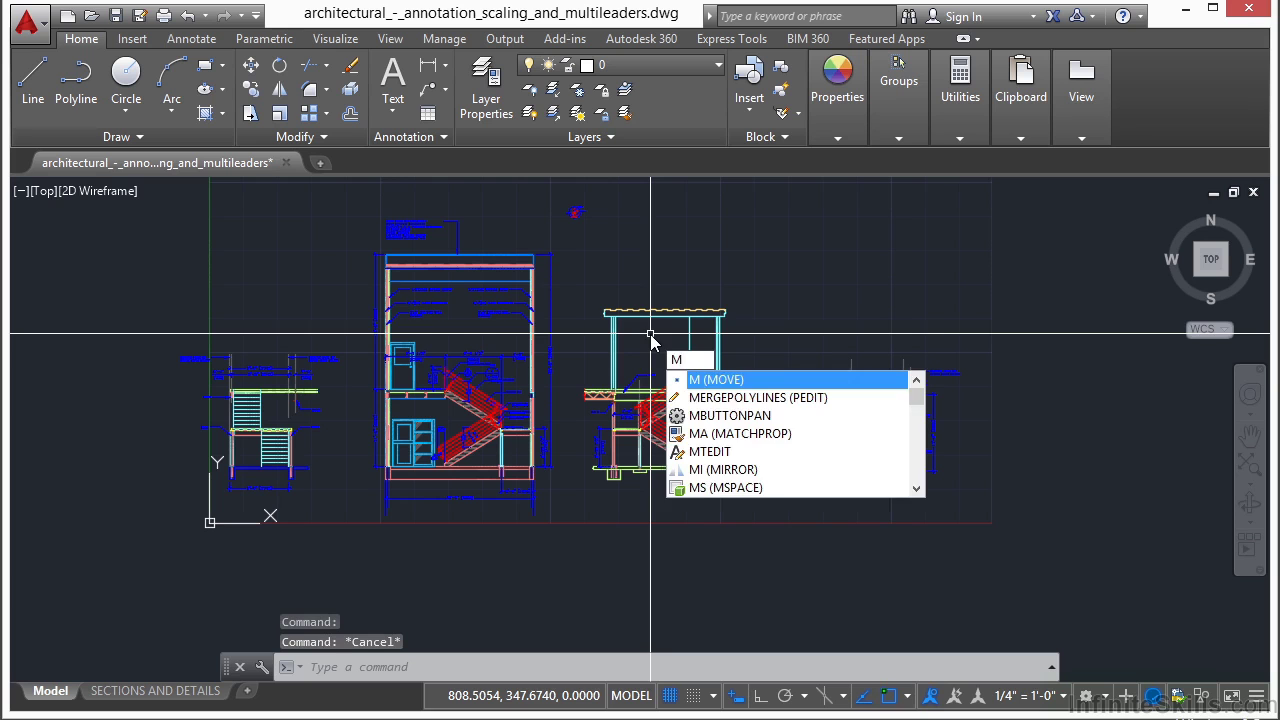
key(Escape)
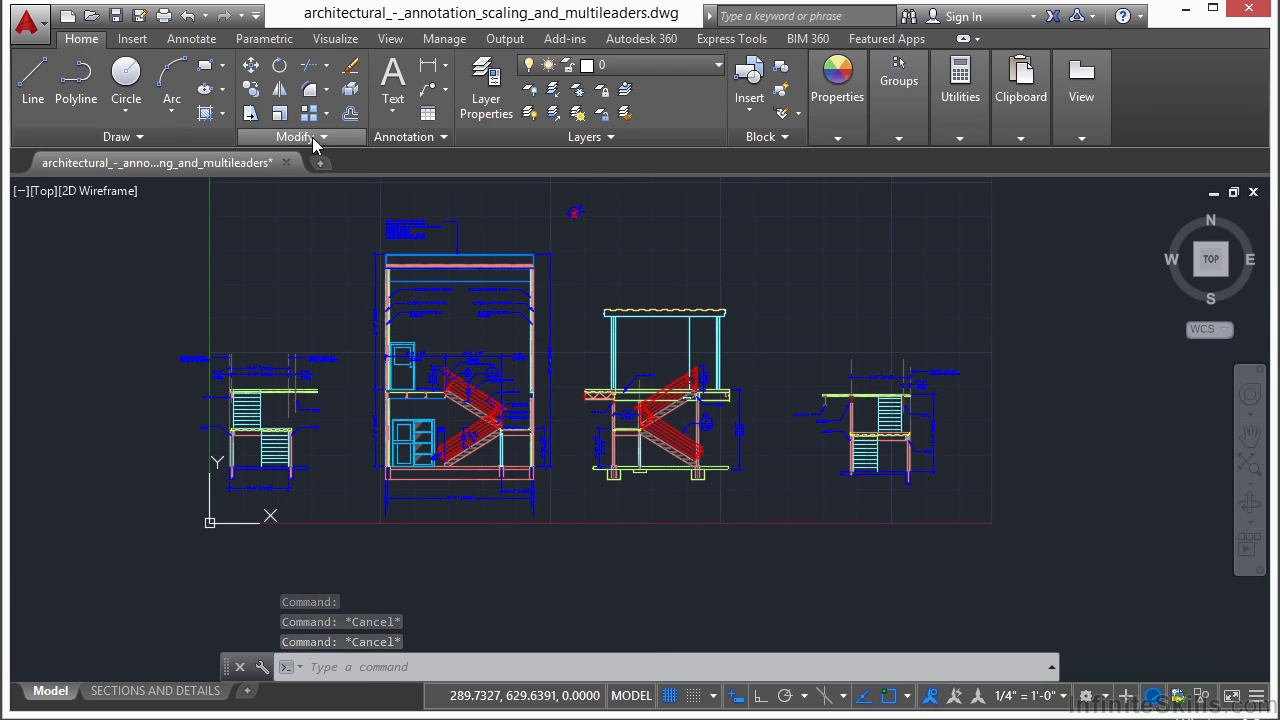
- Move the EPDM roof construction note and its leader about 140 units up and right, using the text's upper-left corner as base point
click(251, 66)
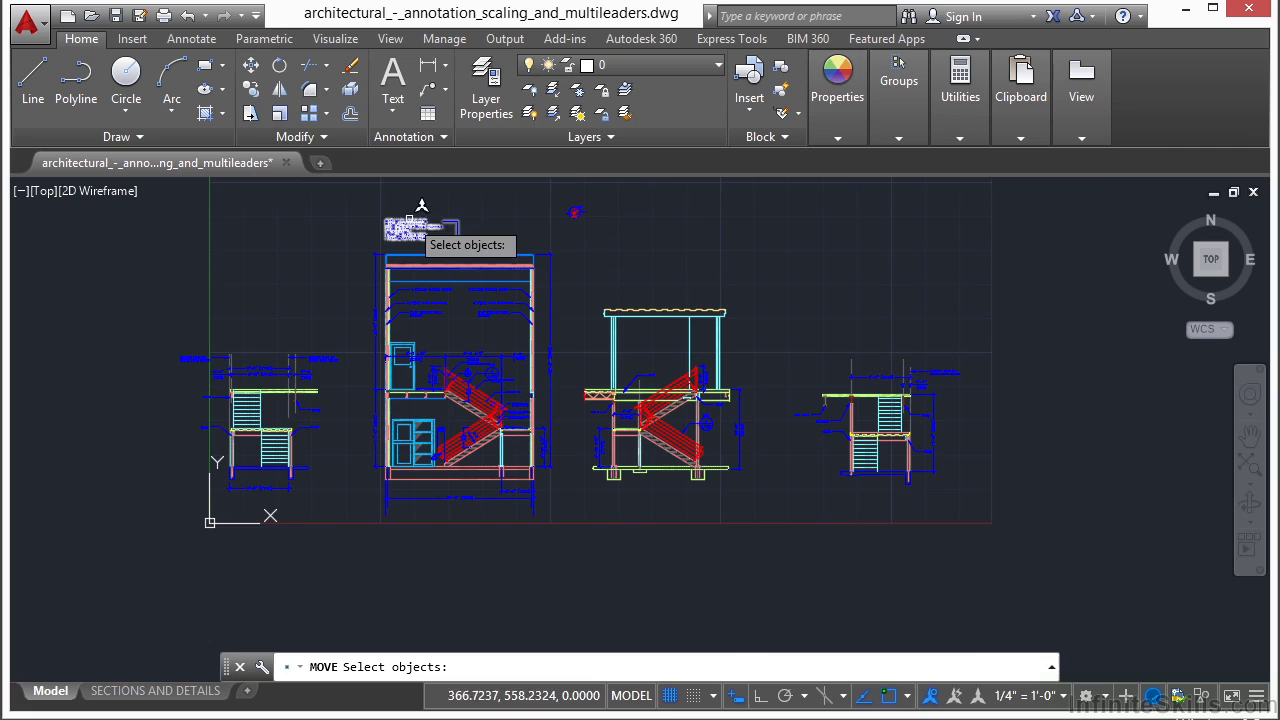
scroll(430, 215, up, 8)
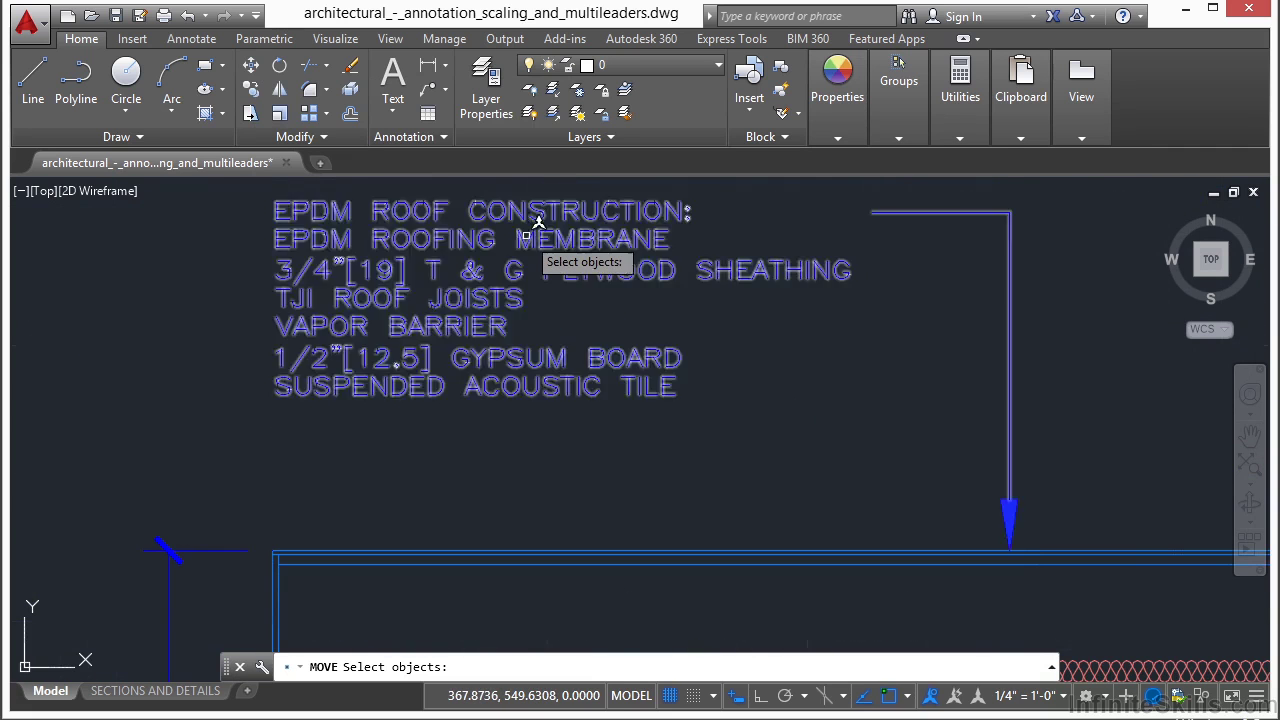
click(529, 241)
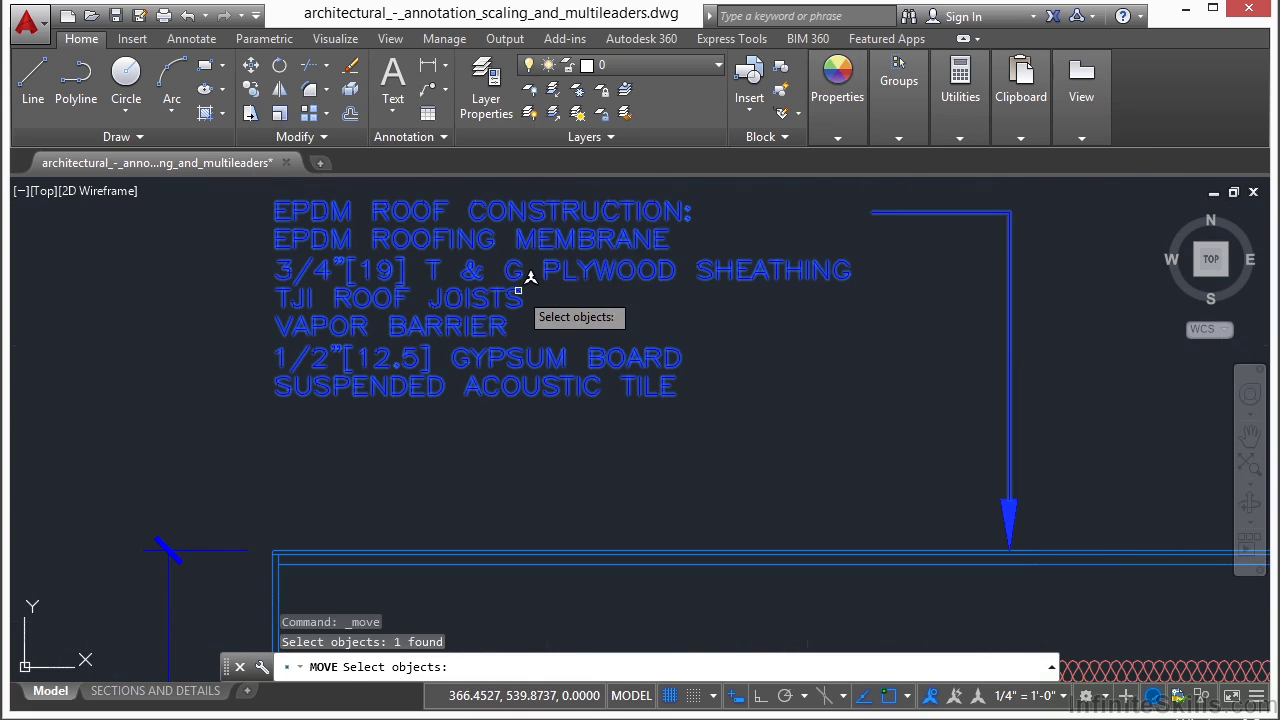
key(Return)
scroll(440, 342, down, 2)
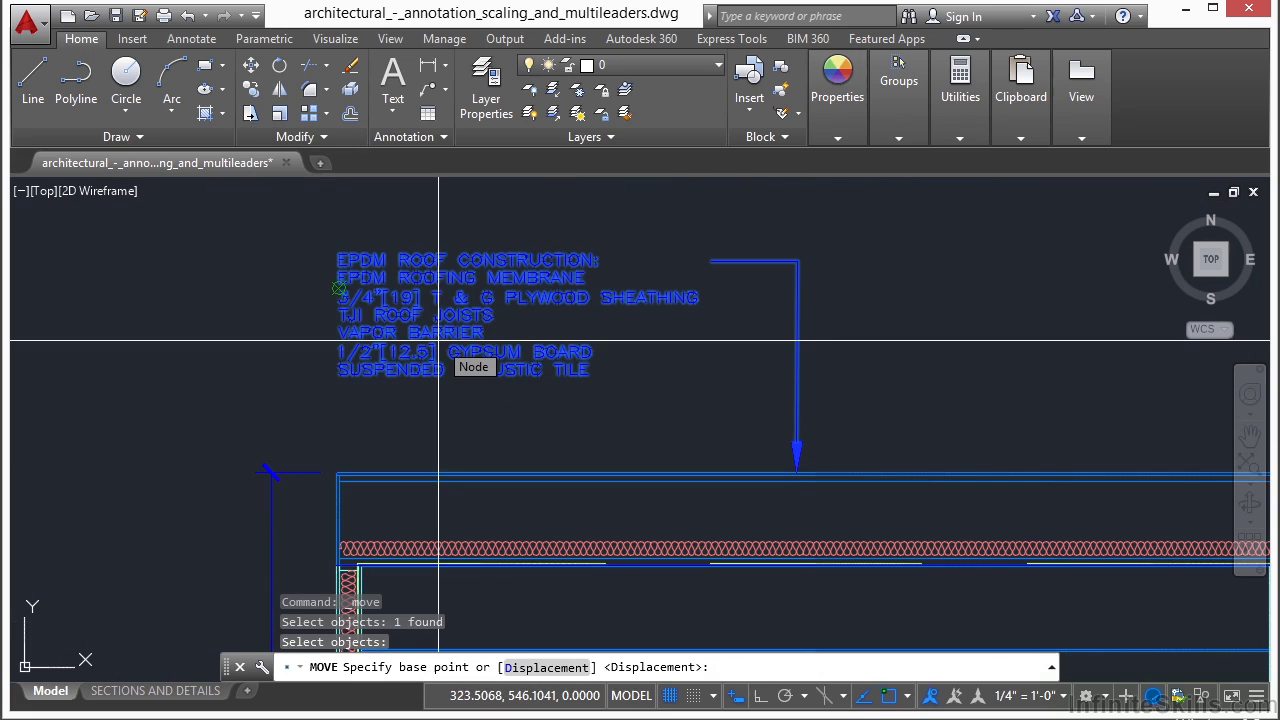
click(338, 255)
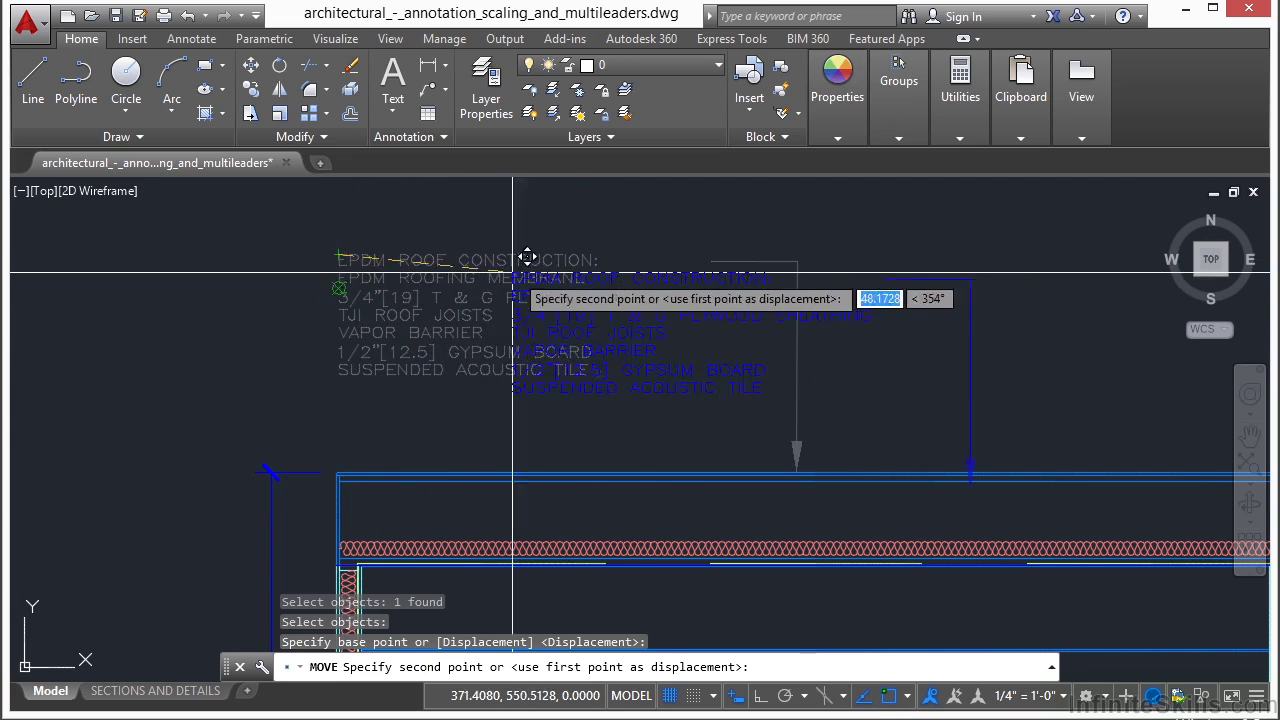
scroll(340, 330, down, 2)
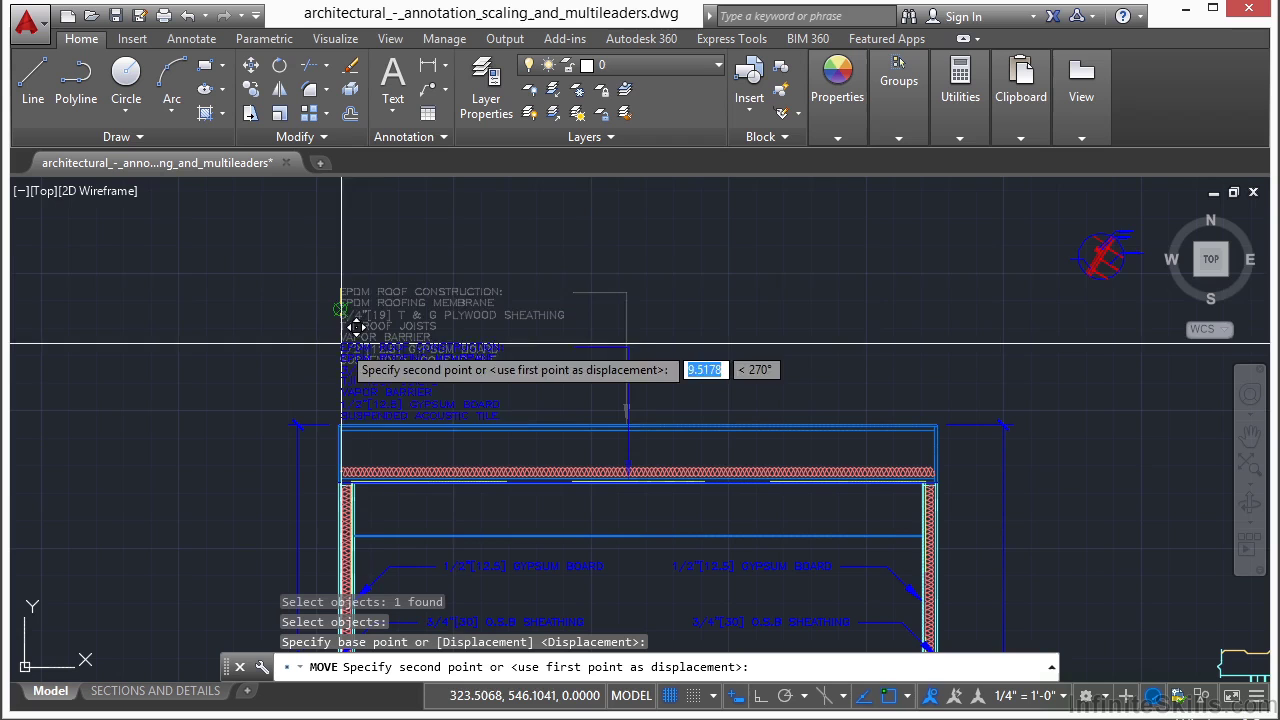
middle_drag(651, 215, 403, 271)
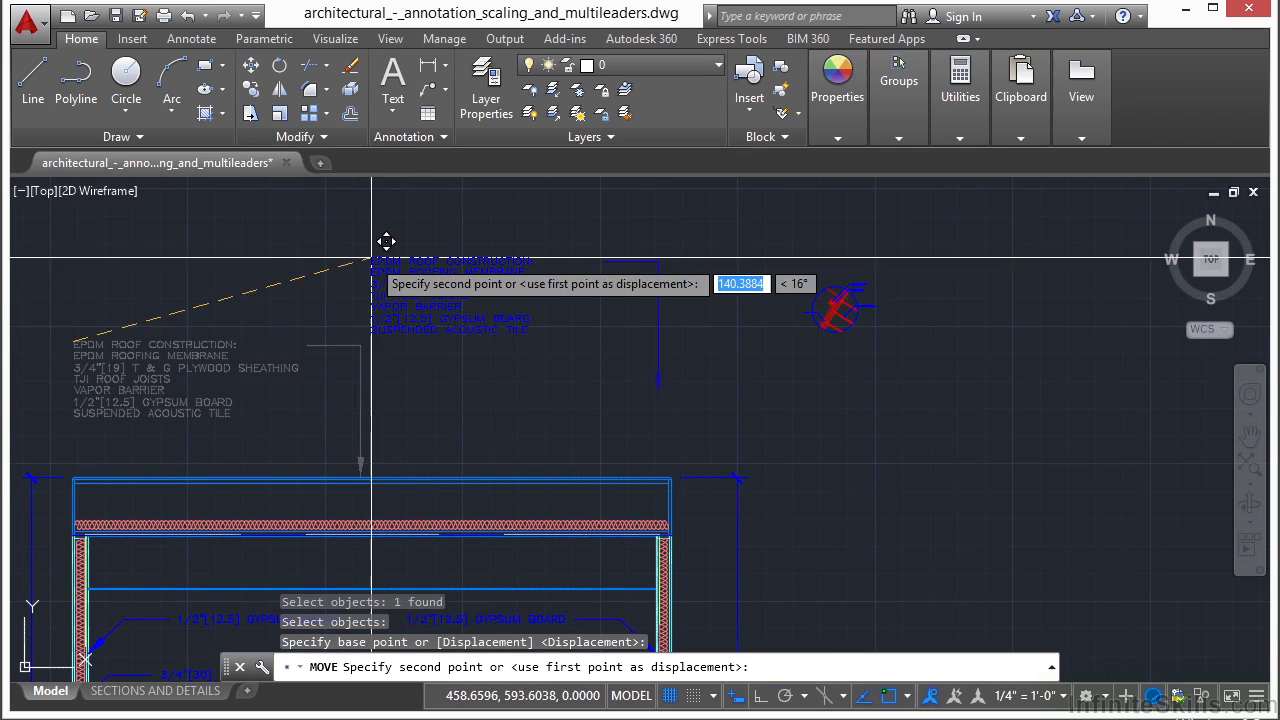
click(375, 253)
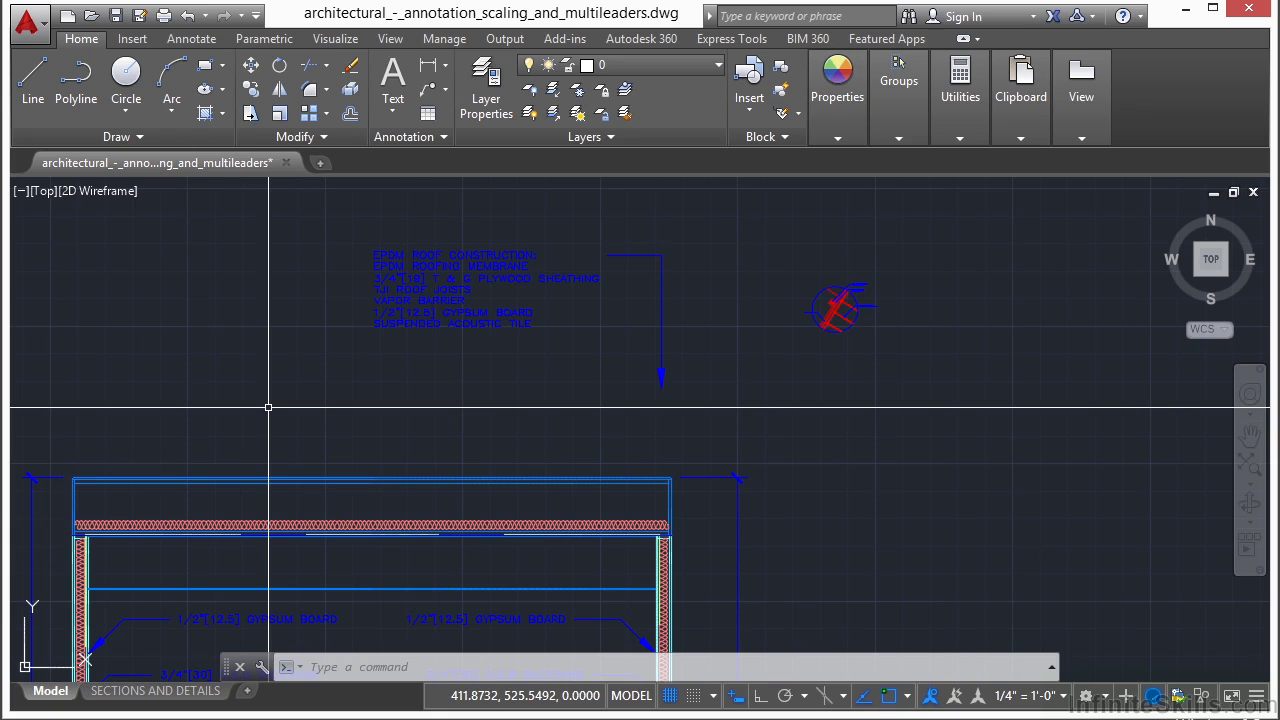
- Move the EPDM roof construction note by its arrow tip onto the building's top roof line, using the Nearest object snap
text(m)
key(Return)
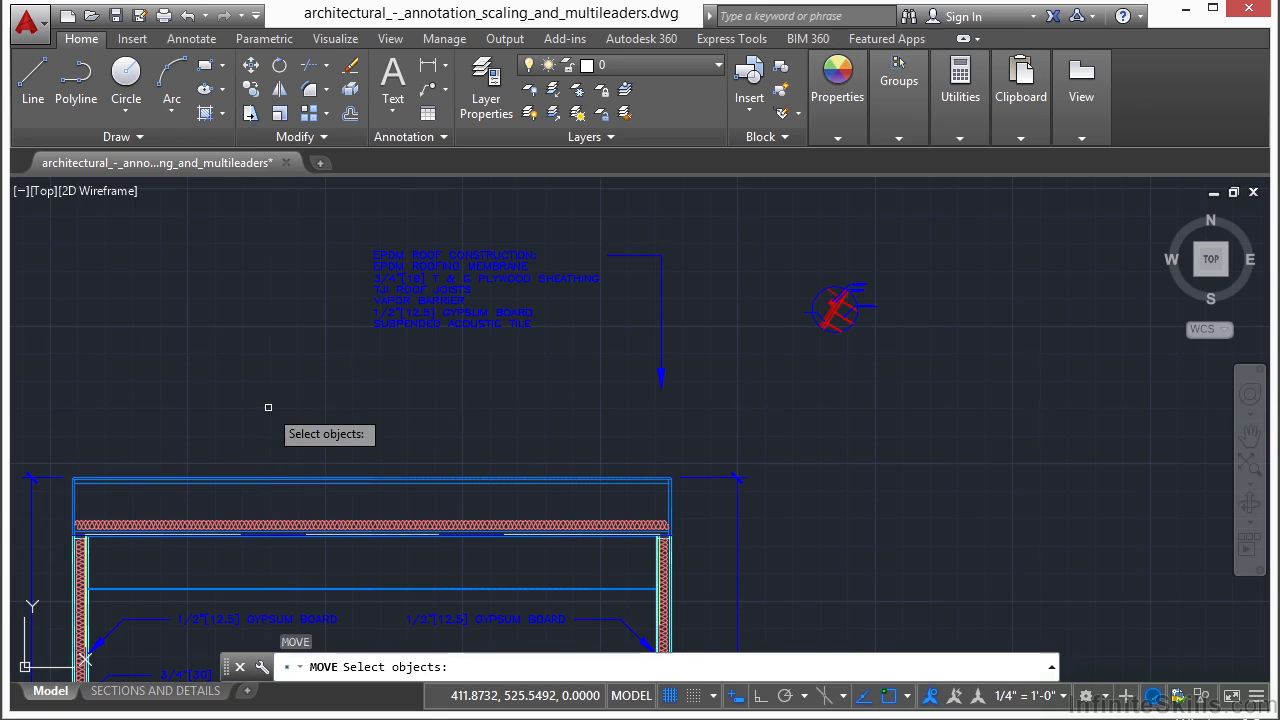
click(404, 291)
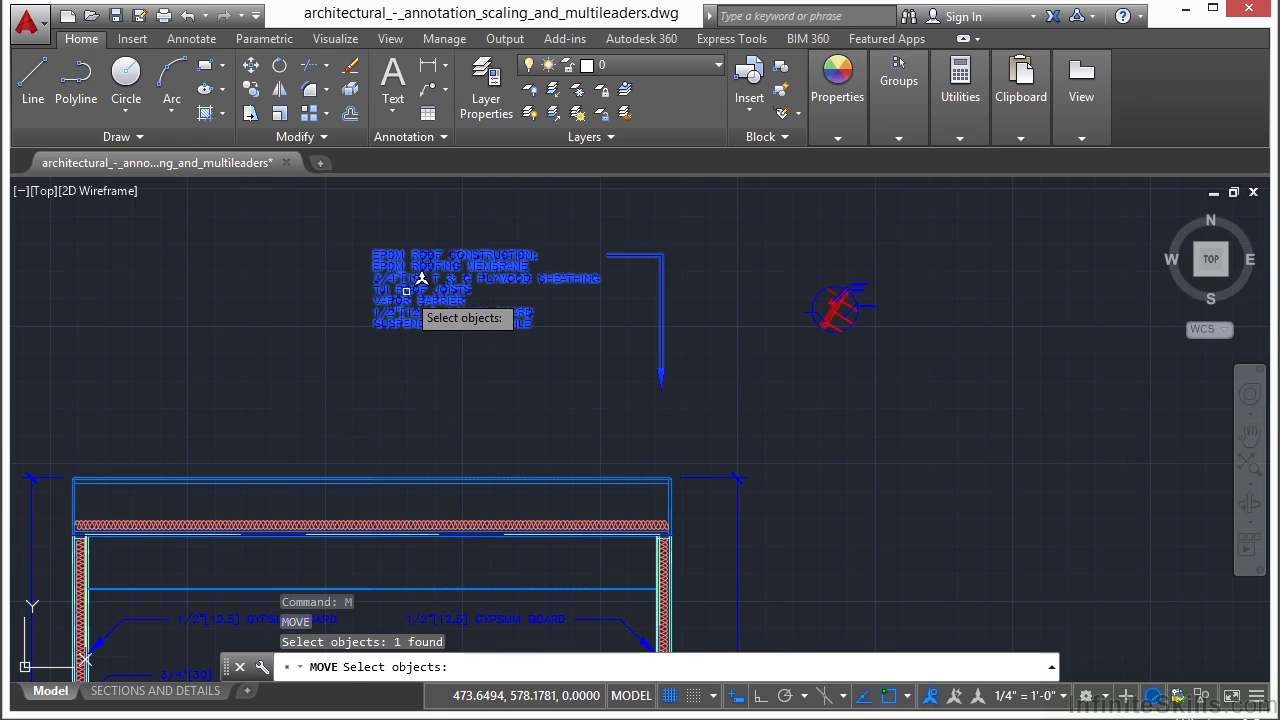
key(Return)
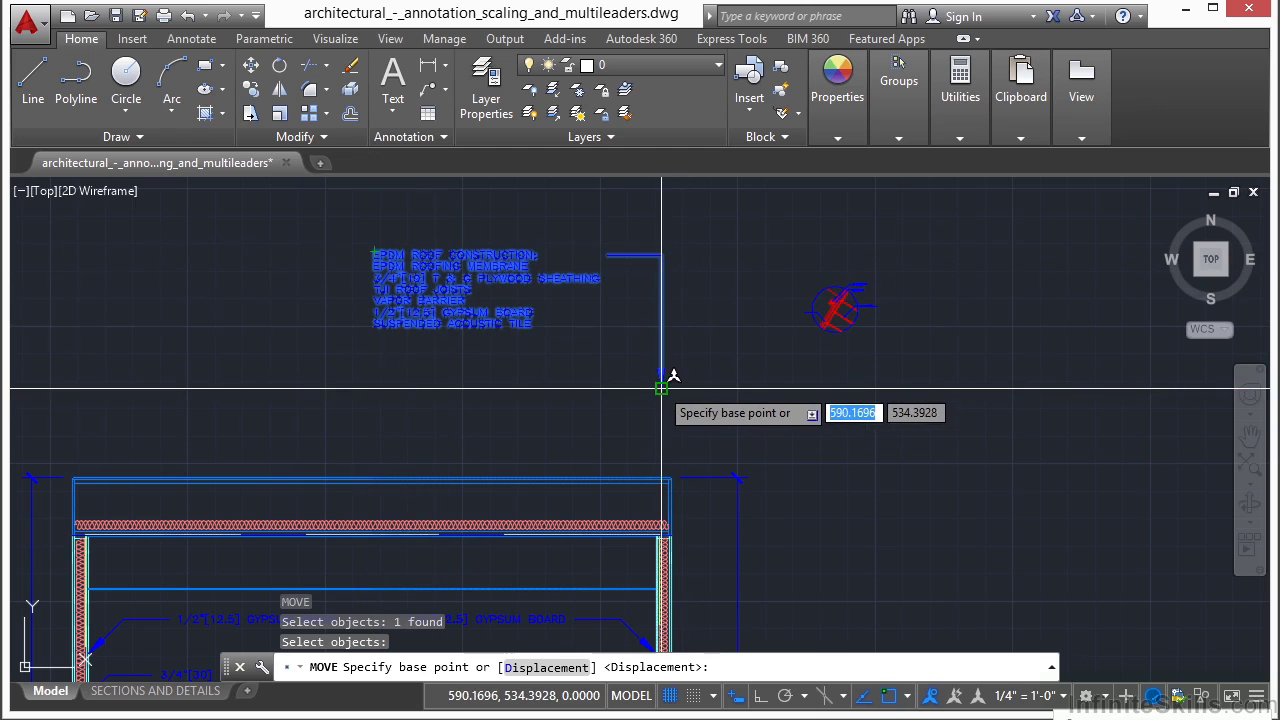
scroll(661, 388, up, 8)
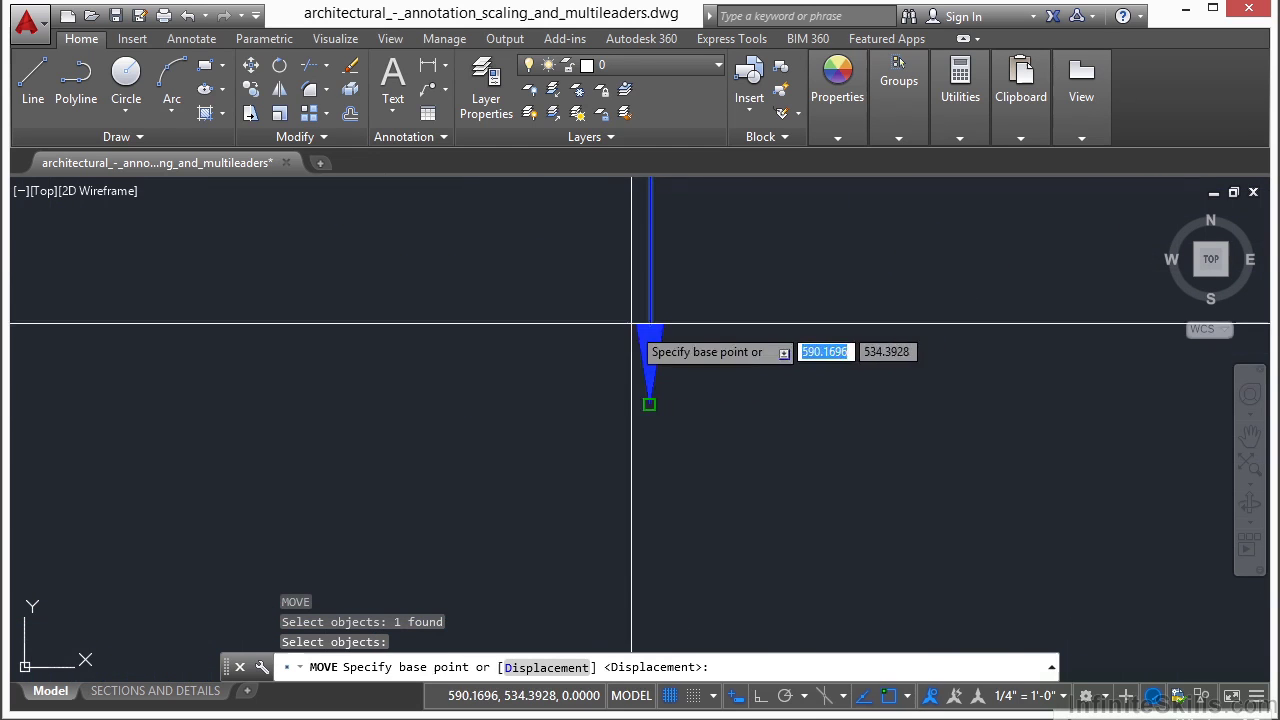
click(651, 400)
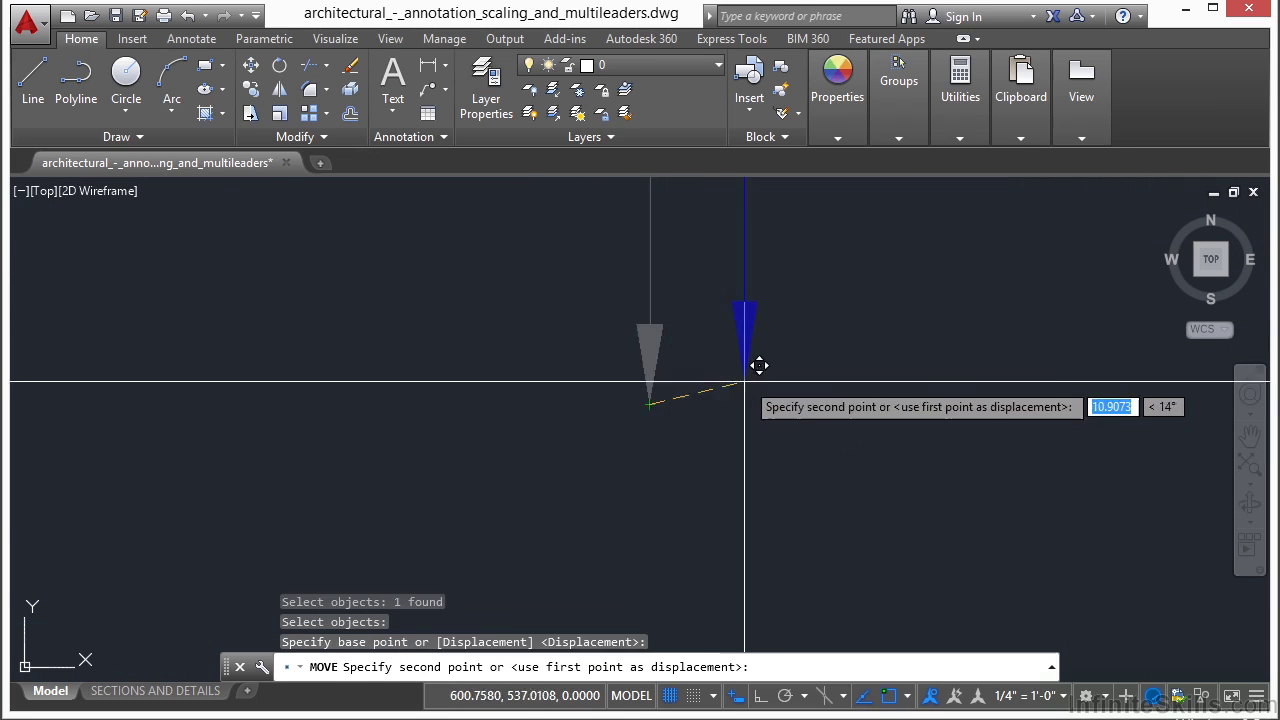
scroll(785, 358, down, 2)
scroll(800, 343, down, 3)
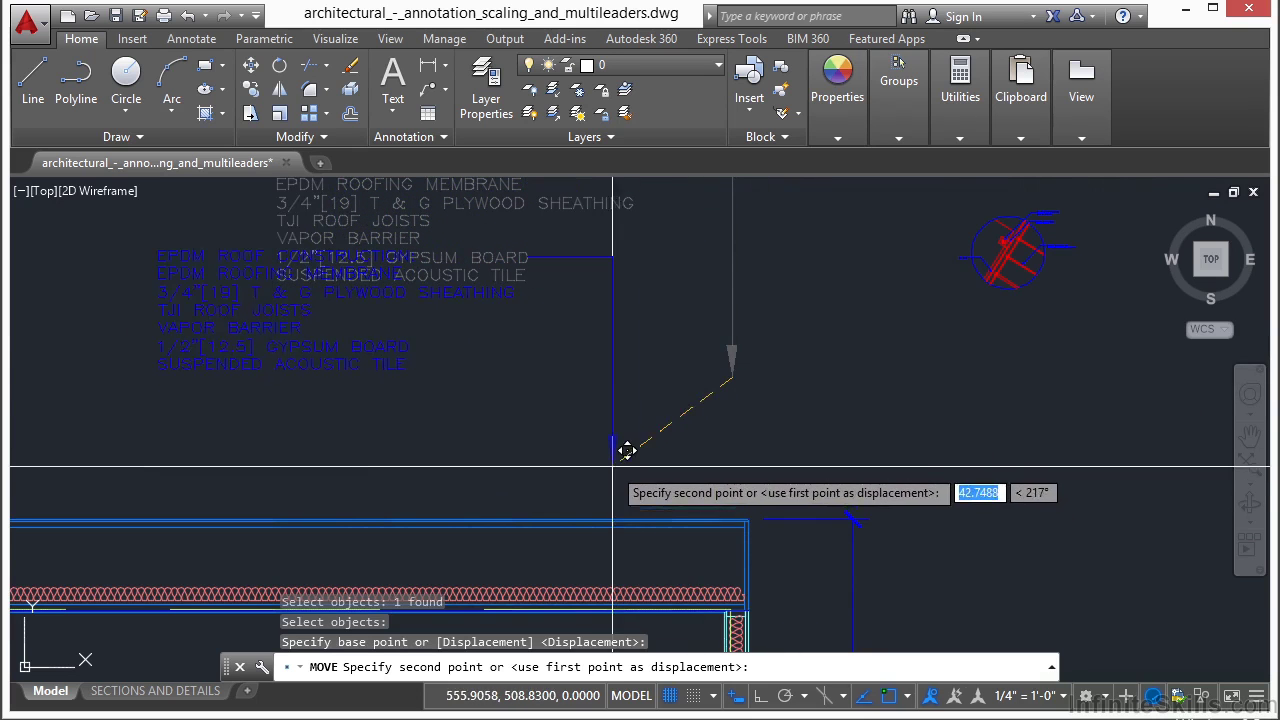
key(BackSpace)
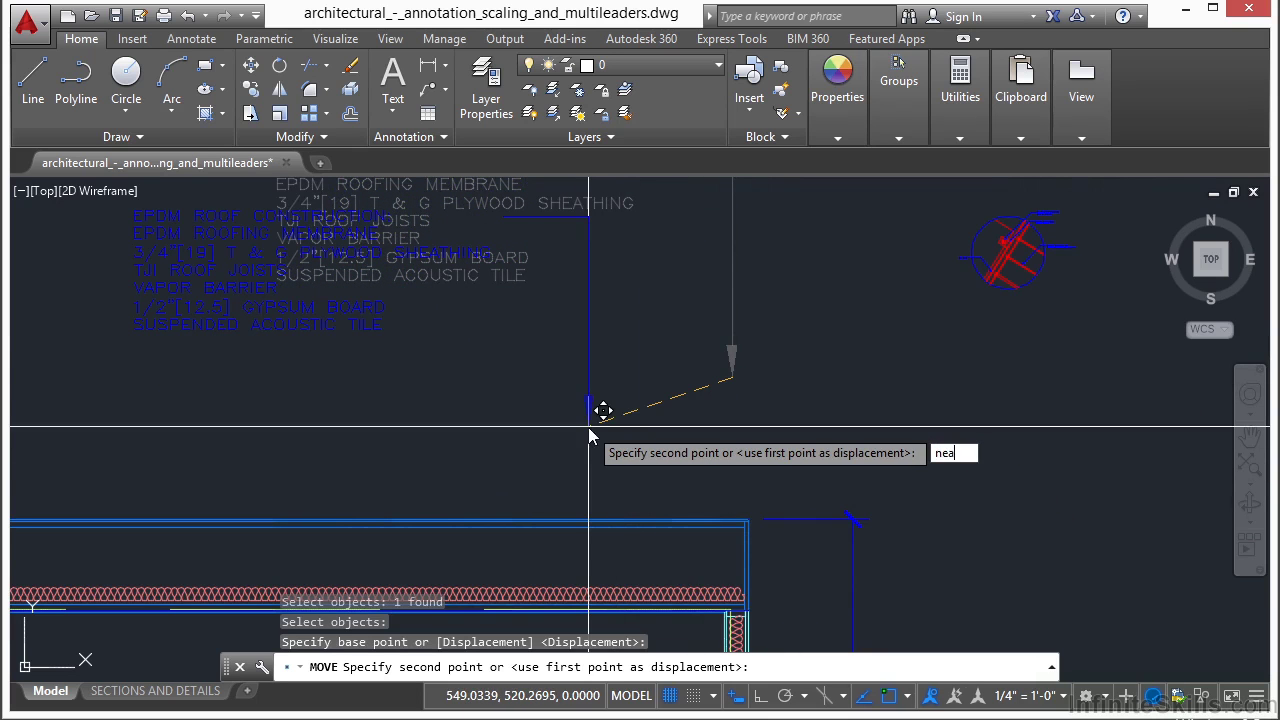
text(nea)
key(Return)
scroll(634, 443, up, 3)
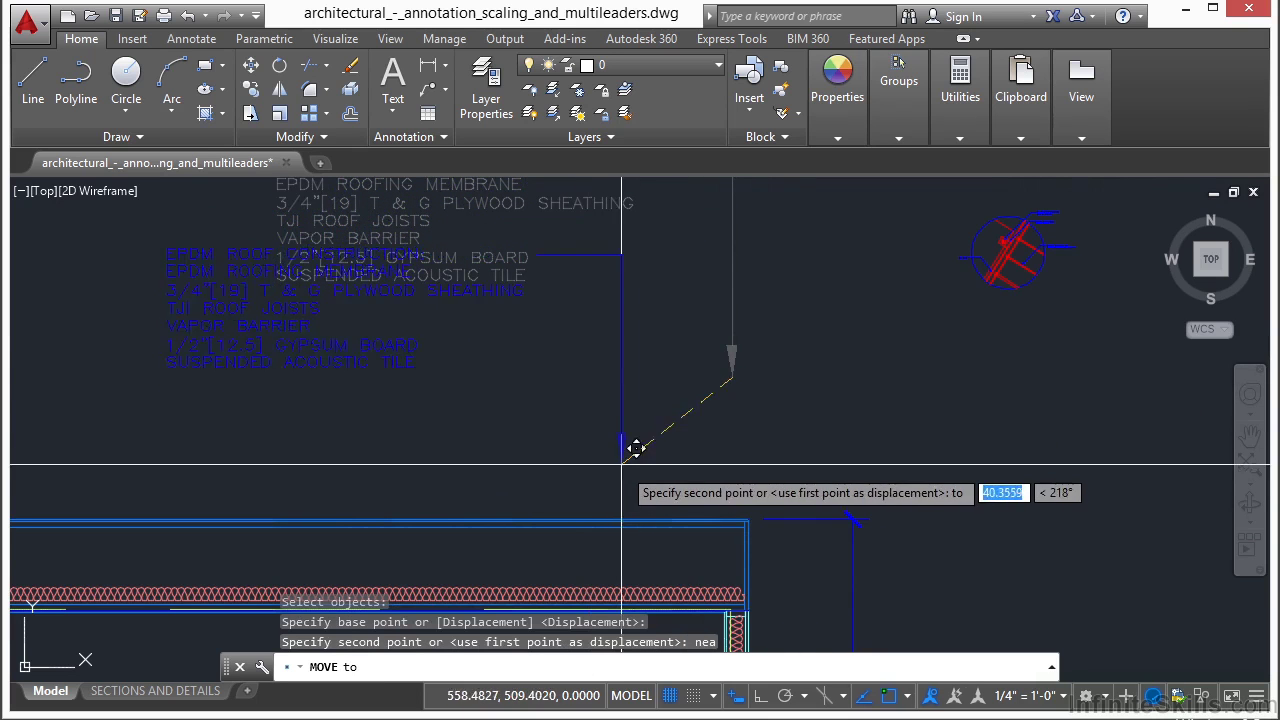
click(649, 508)
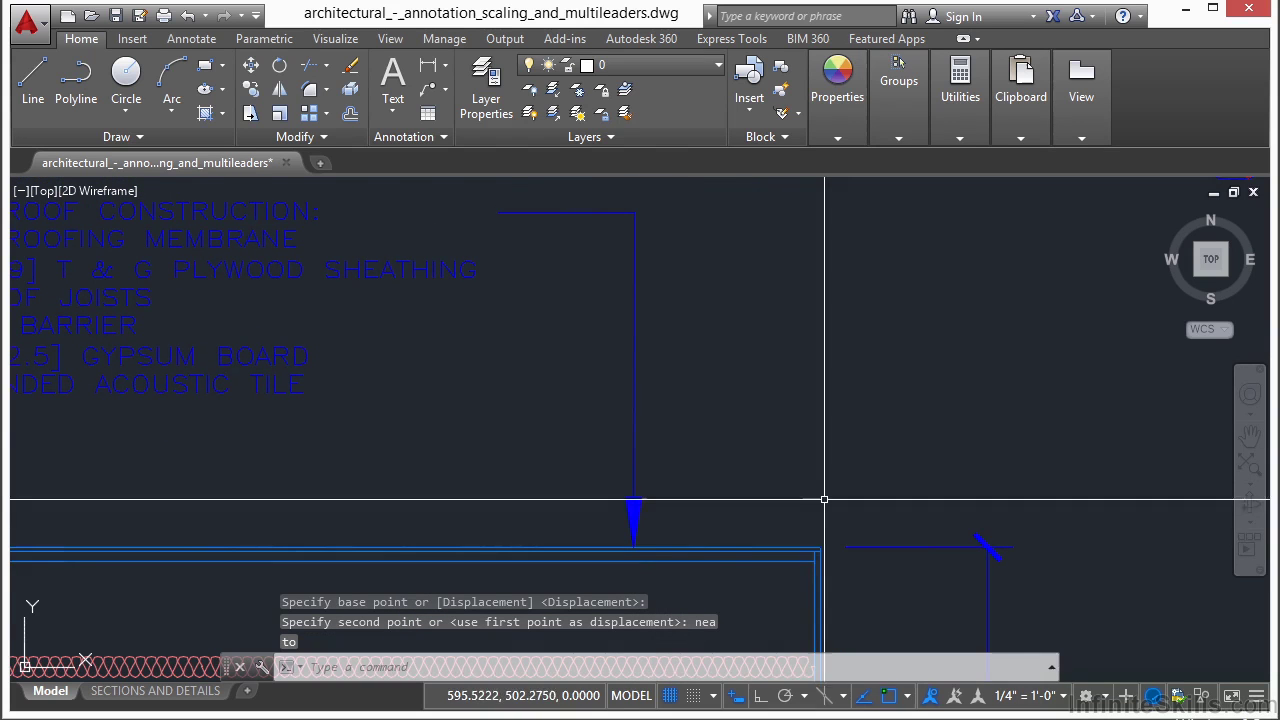
- Move the EPDM roof construction note slightly up and left, using an arbitrary base point in the empty area right of the building
scroll(810, 430, down, 5)
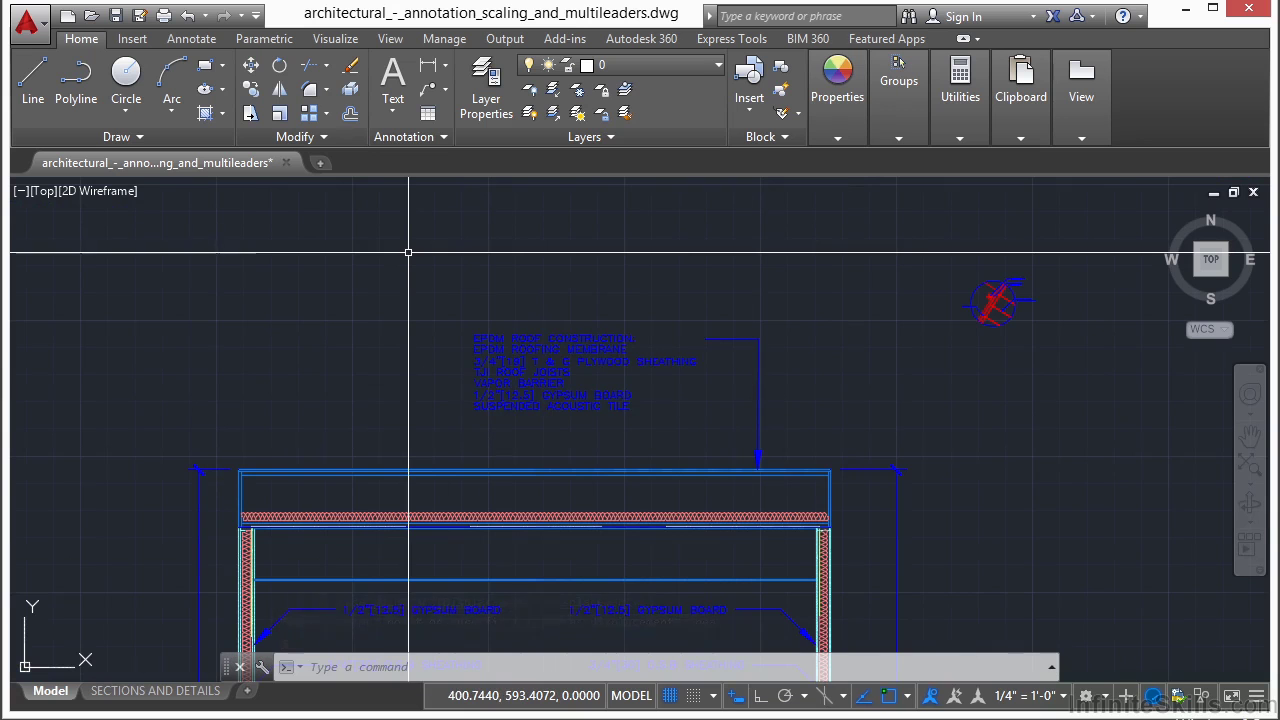
key(Return)
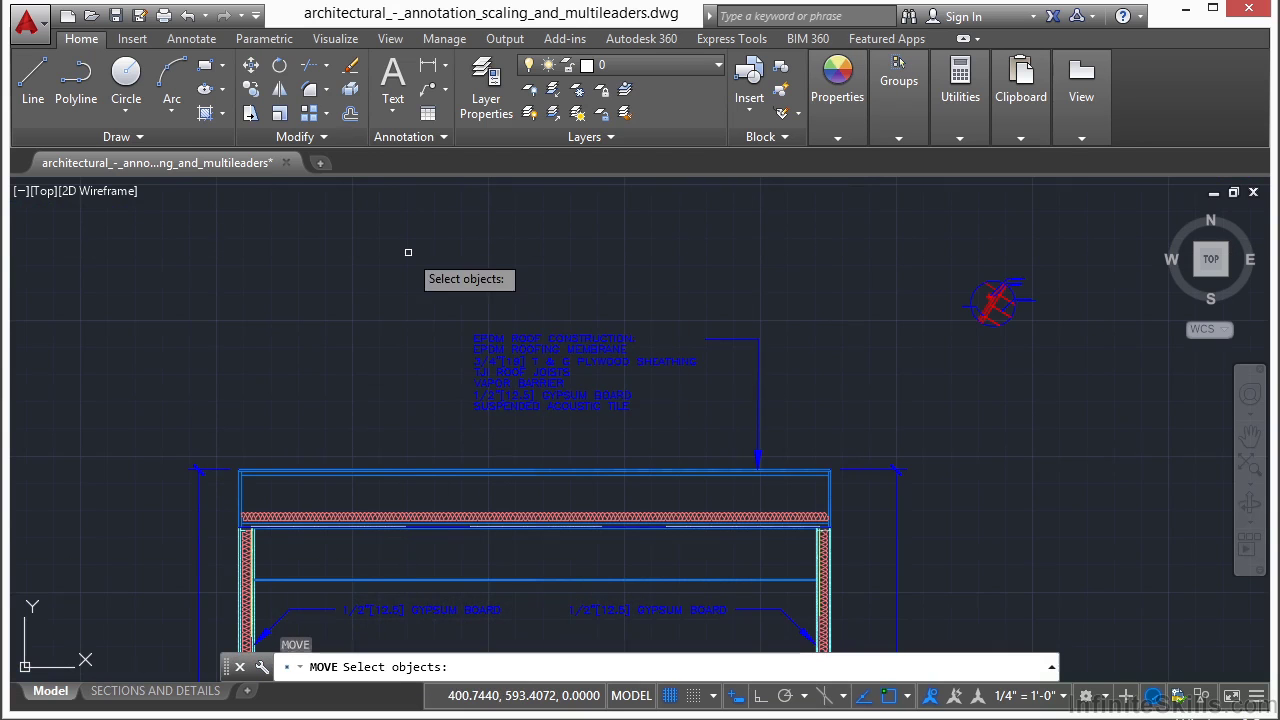
click(589, 317)
click(363, 374)
key(Return)
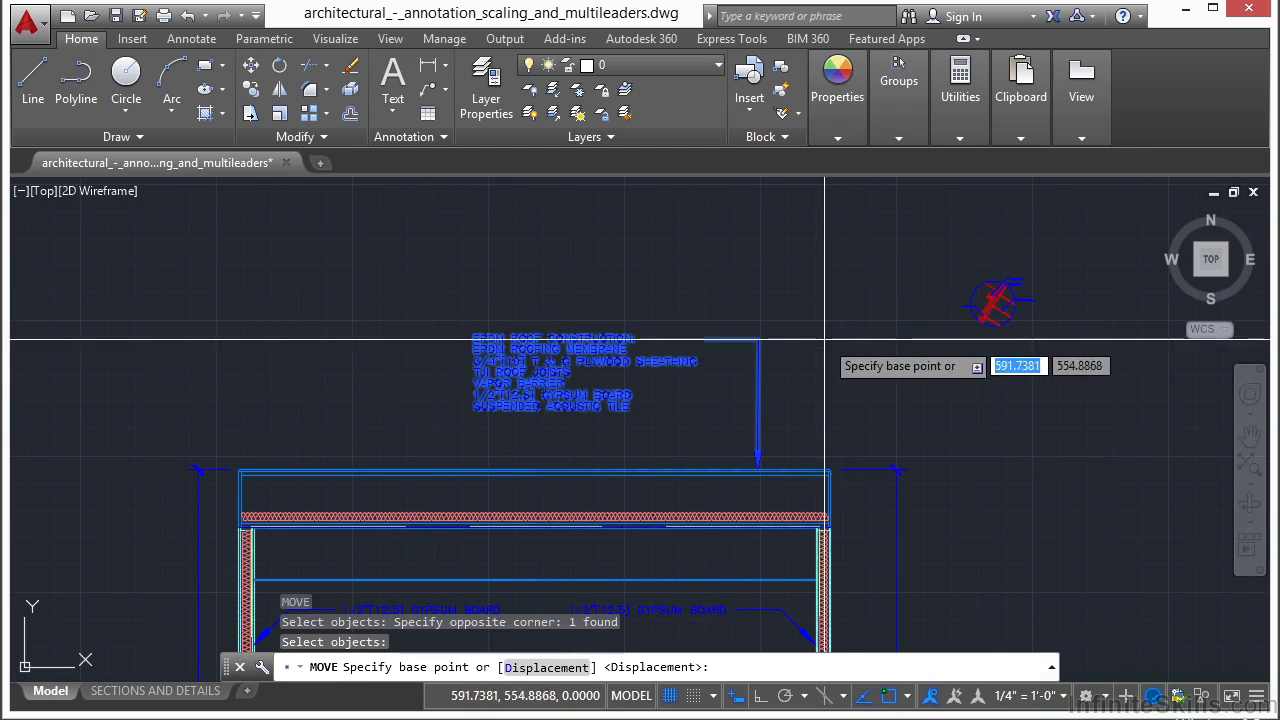
middle_drag(836, 370, 615, 341)
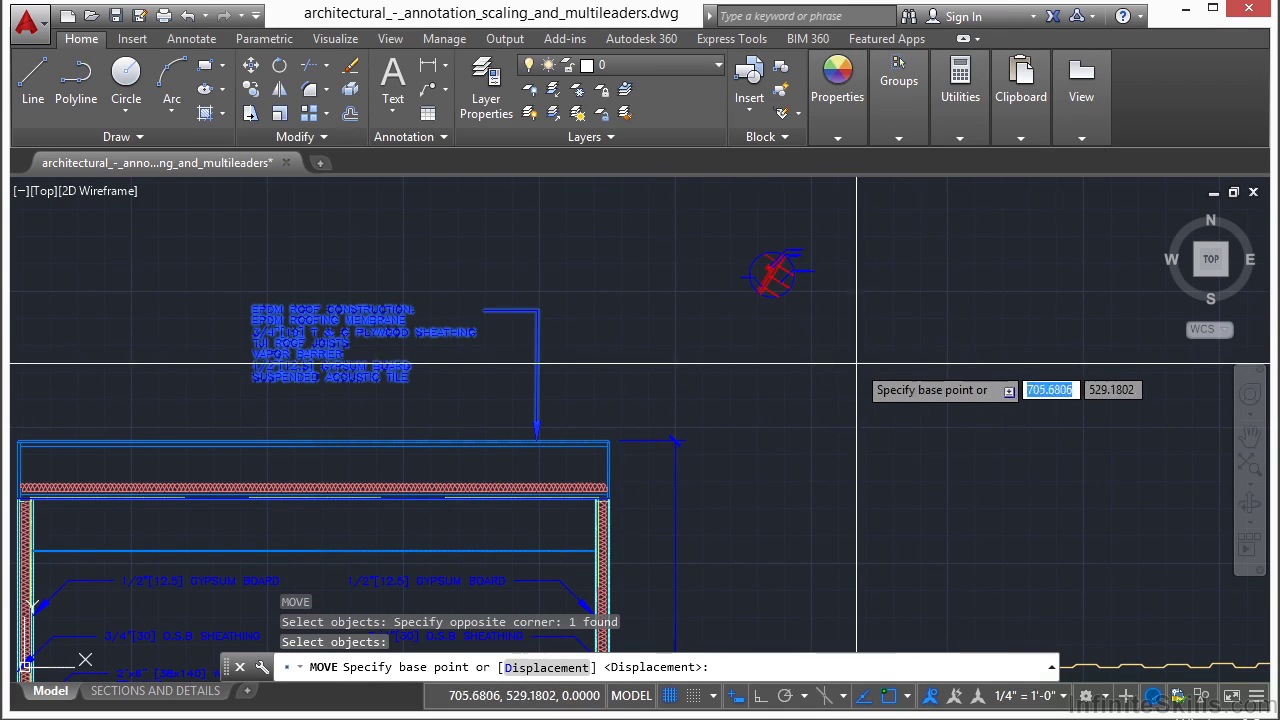
click(902, 378)
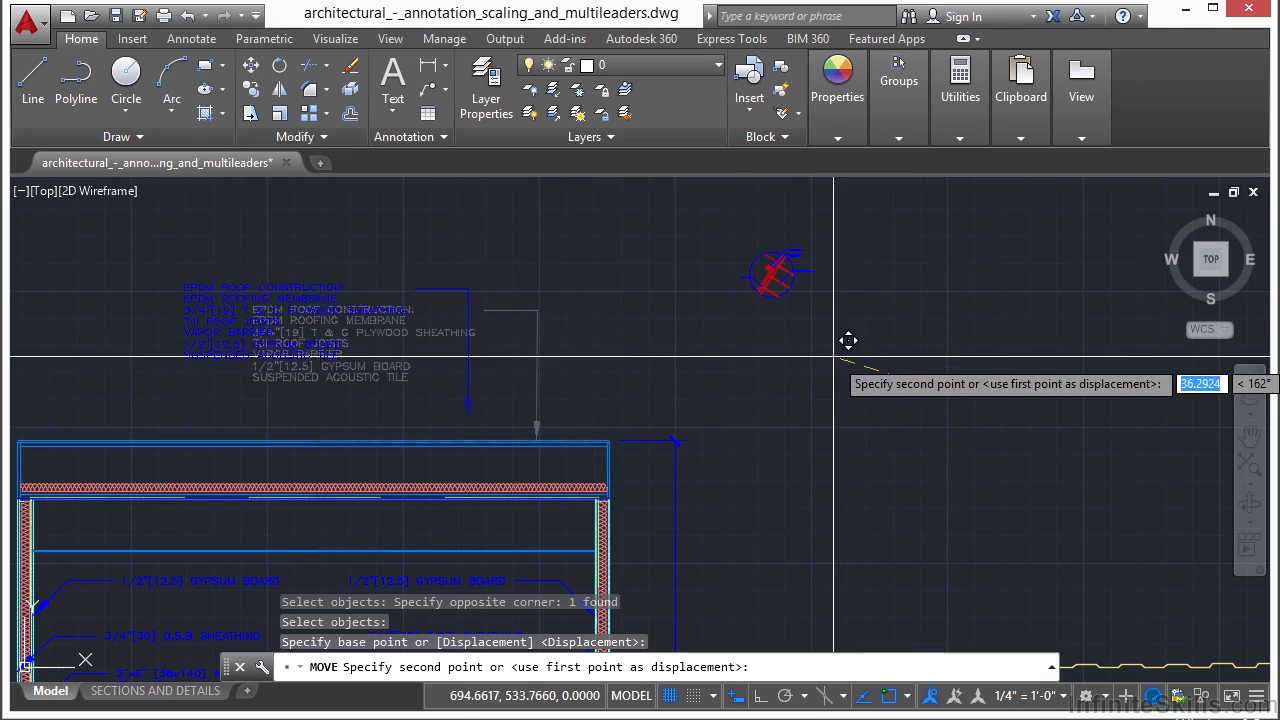
click(869, 337)
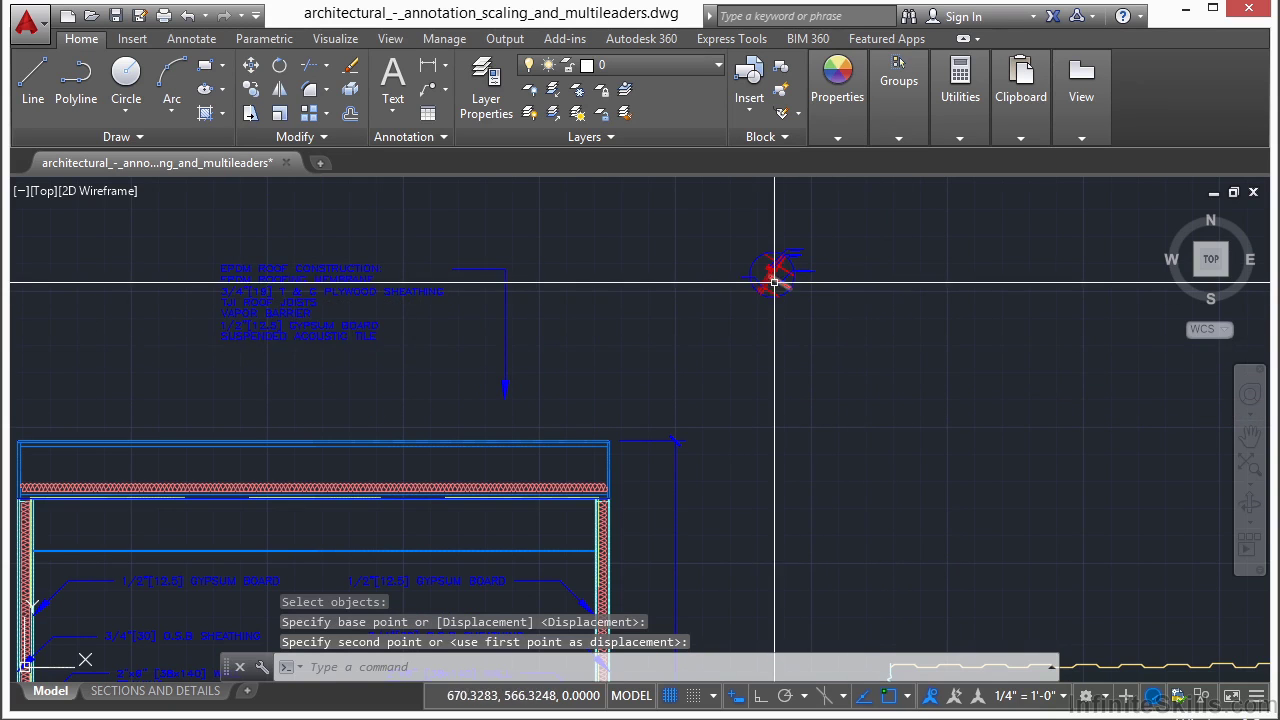
- Move the corrugated roof of the middle building section 100 units straight up with Ortho on, using a base point in the empty space beside it
scroll(774, 283, down, 3)
mouse_move(714, 320)
middle_down()
mouse_move(623, 337)
mouse_move(601, 298)
middle_up()
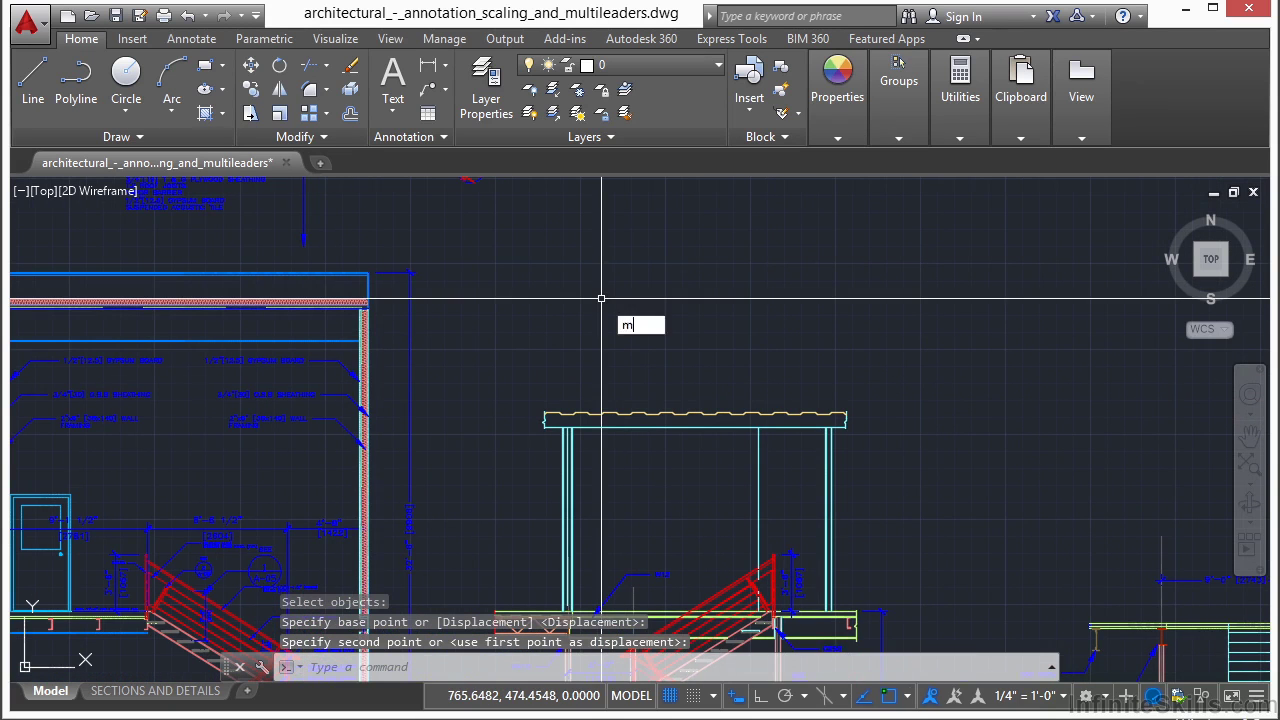
text(m)
key(Return)
scroll(800, 470, up, 2)
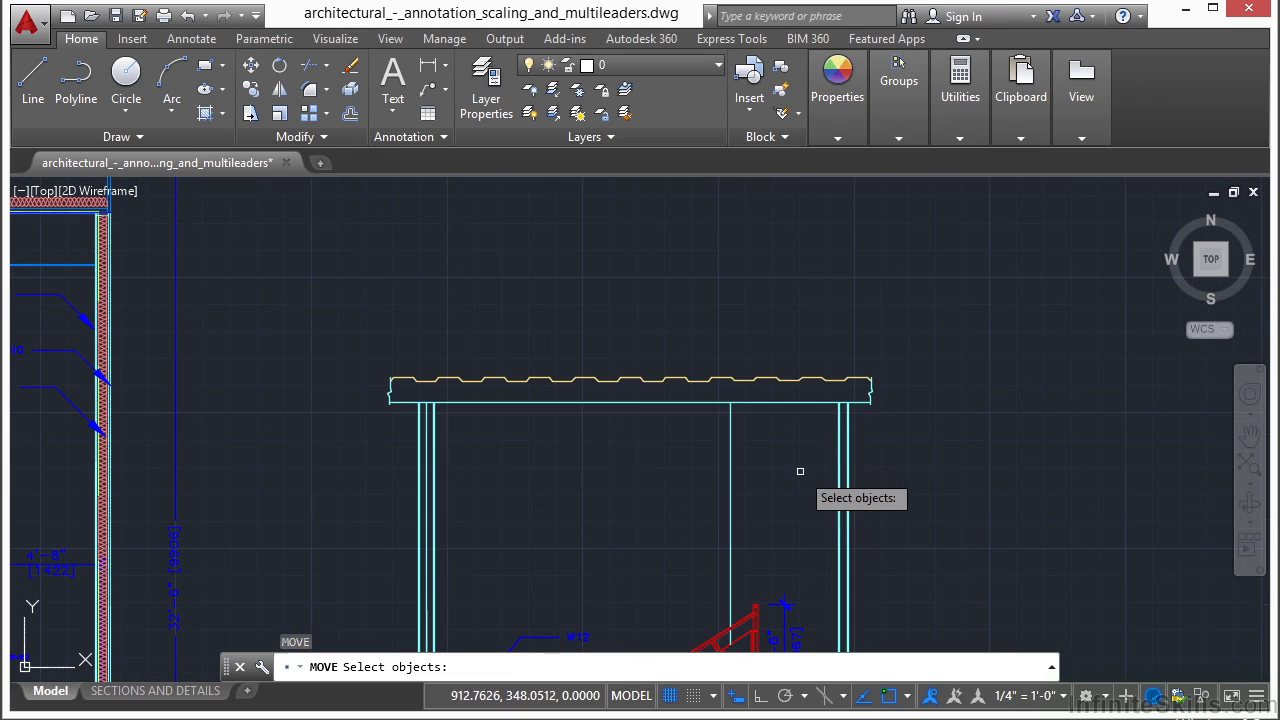
click(323, 337)
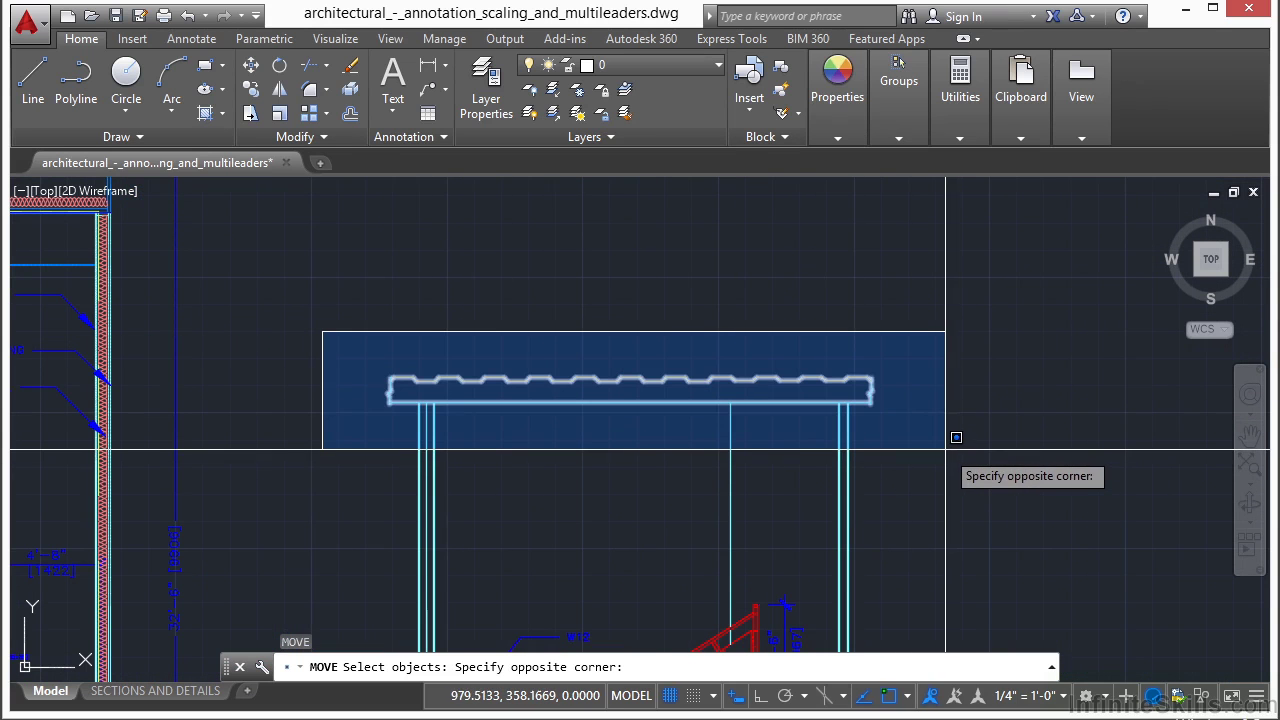
click(944, 446)
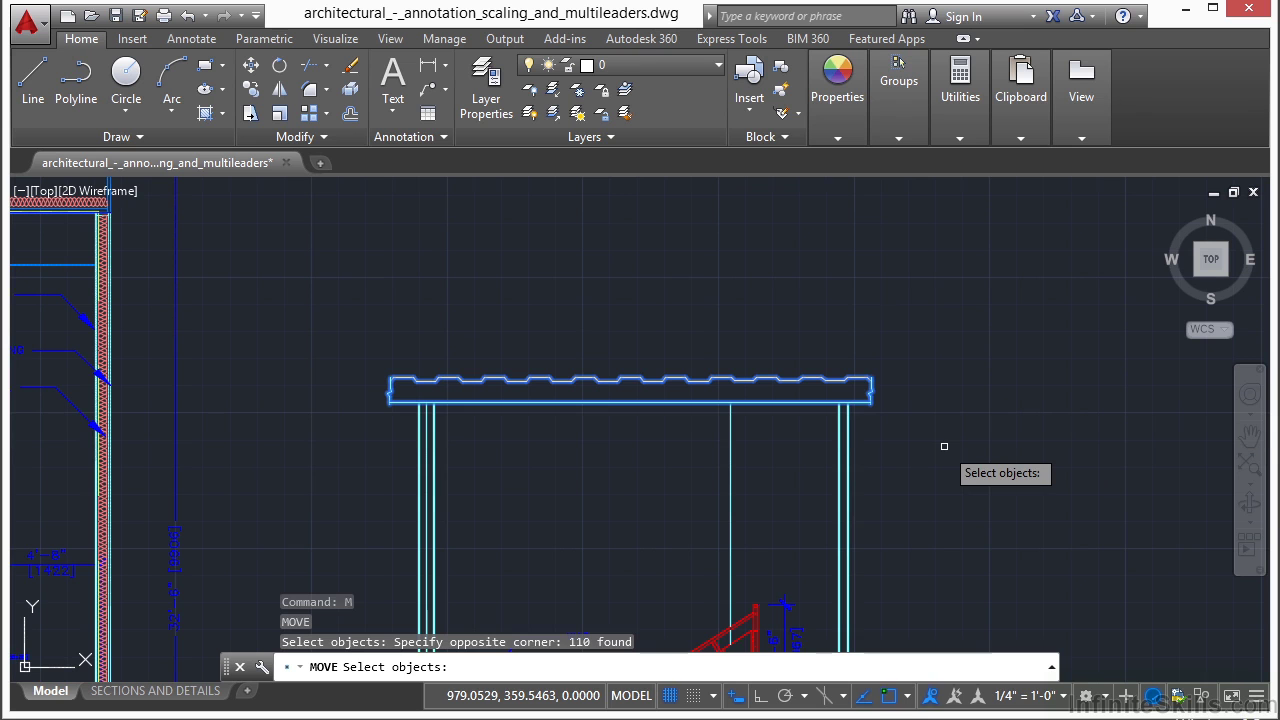
key(Return)
click(944, 446)
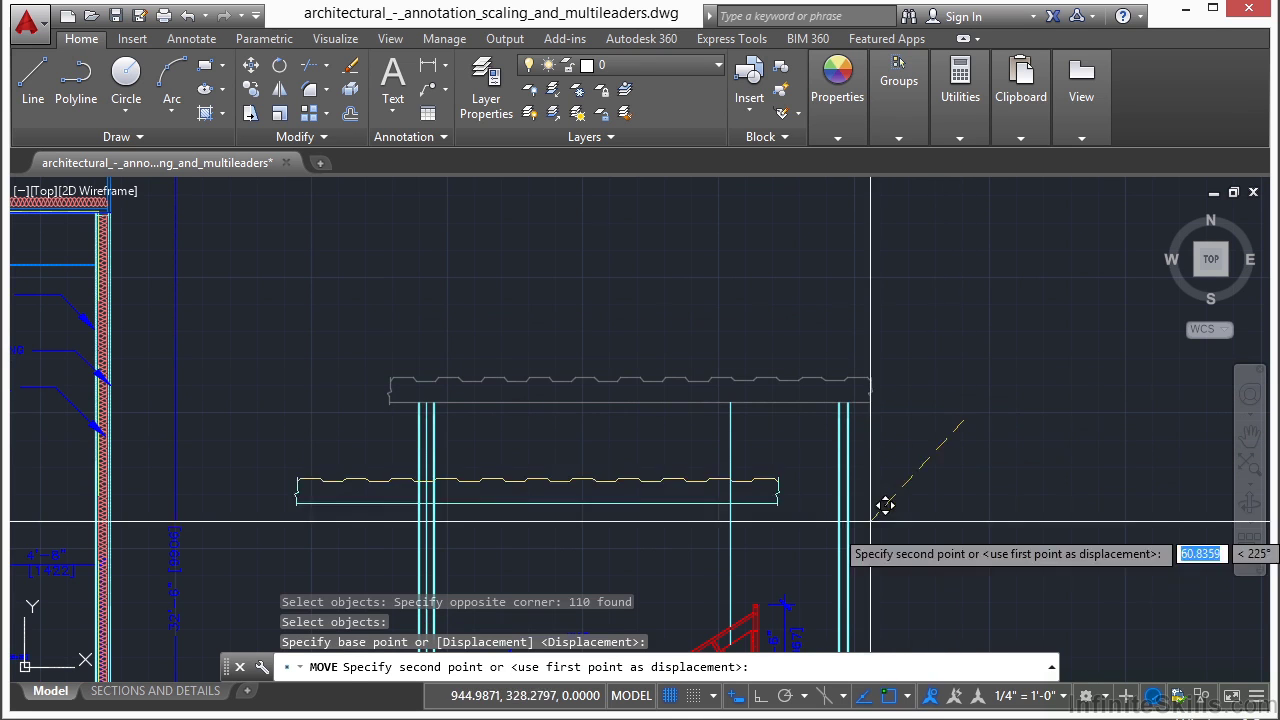
click(760, 695)
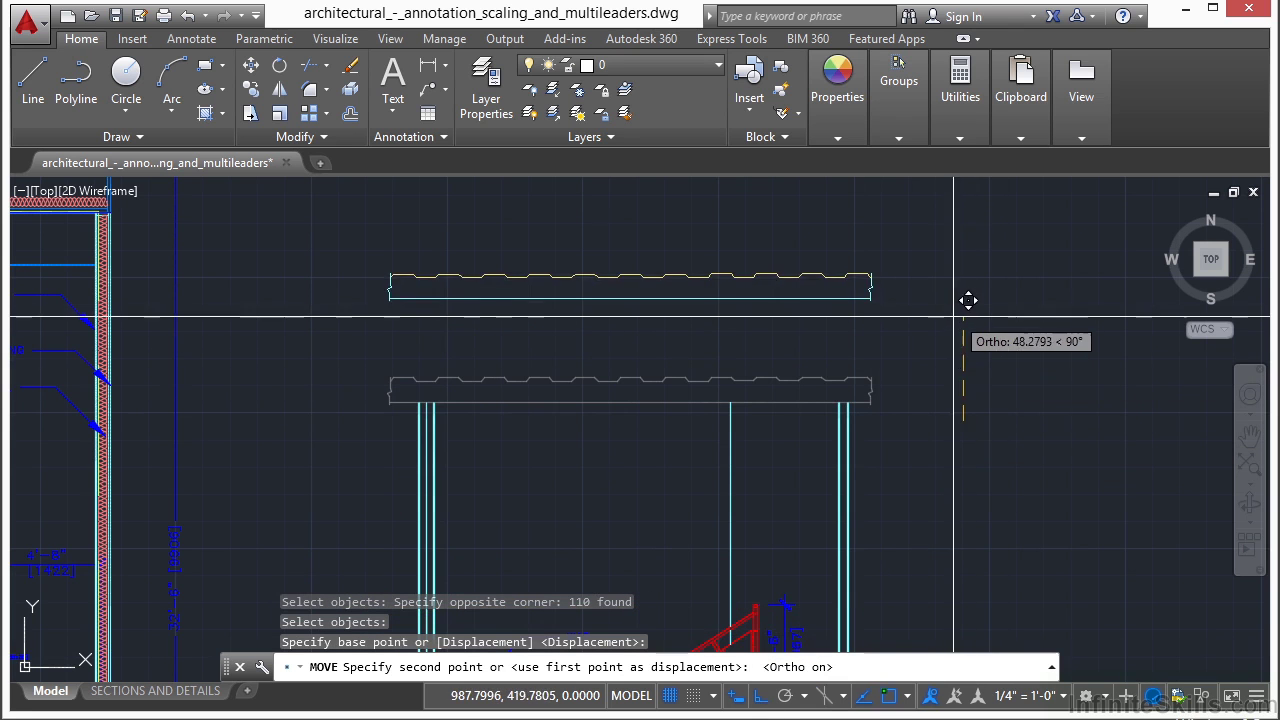
scroll(968, 300, down, 2)
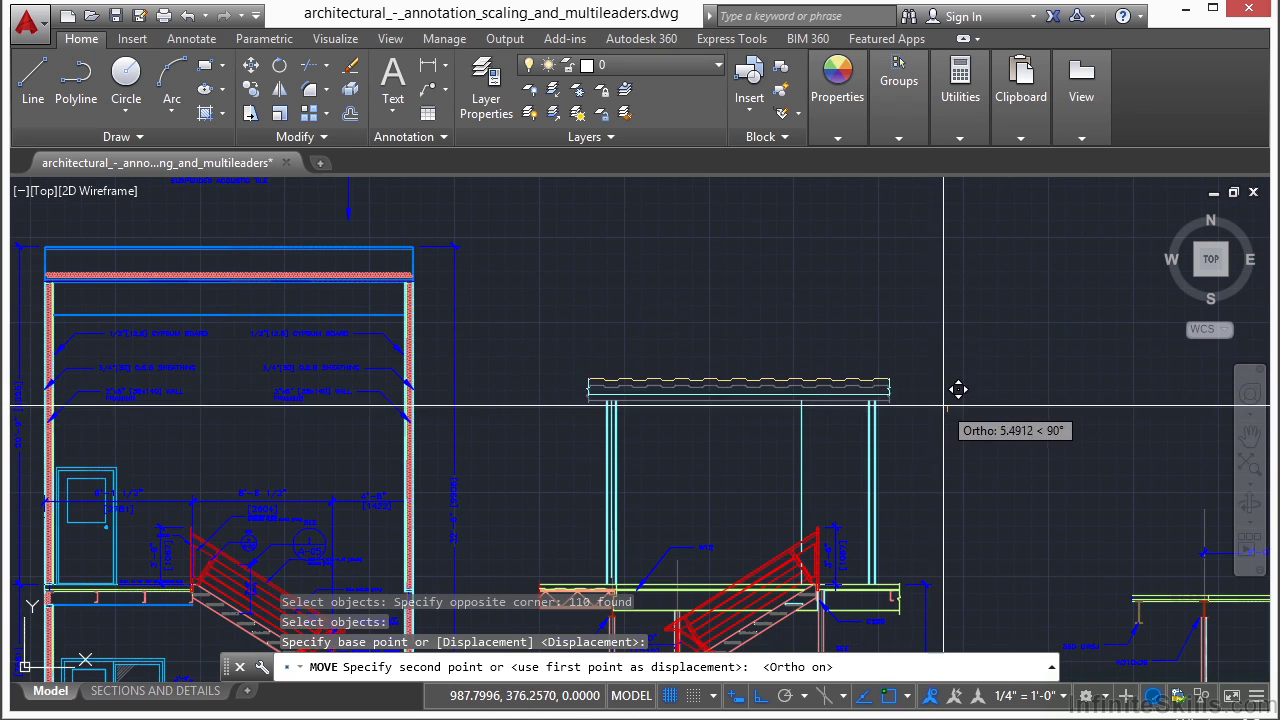
middle_drag(963, 329, 925, 413)
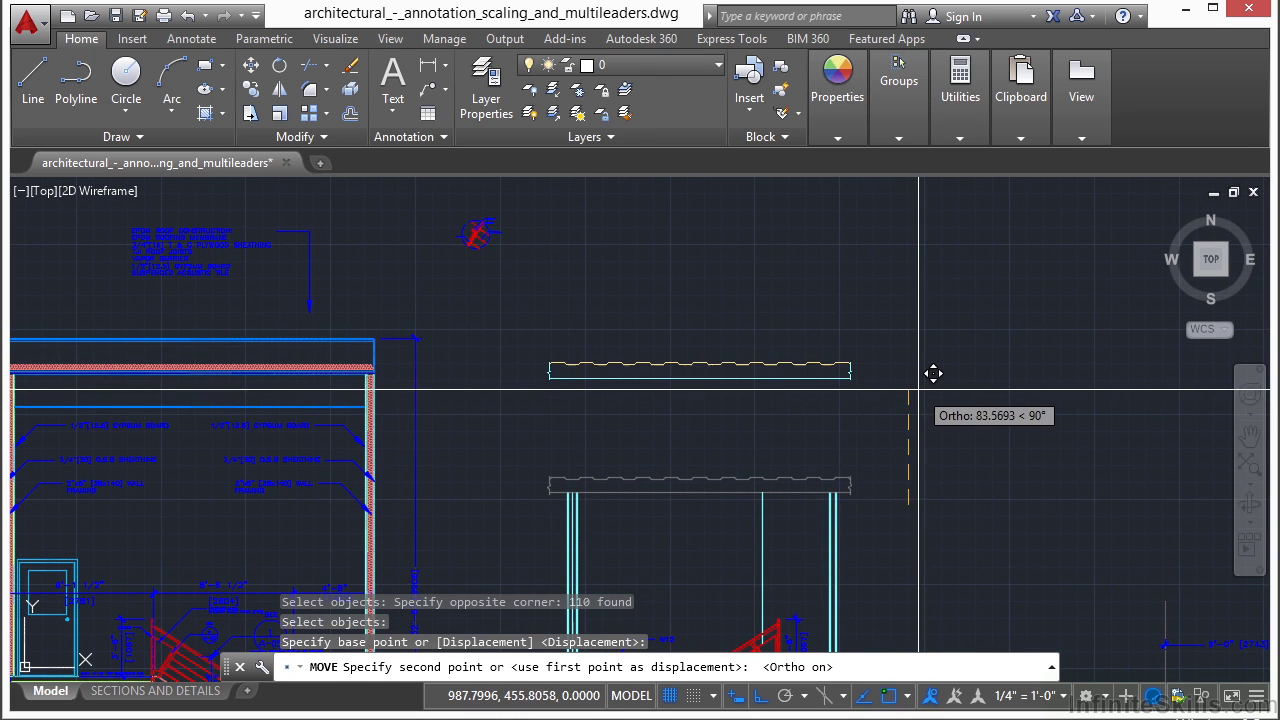
text(100)
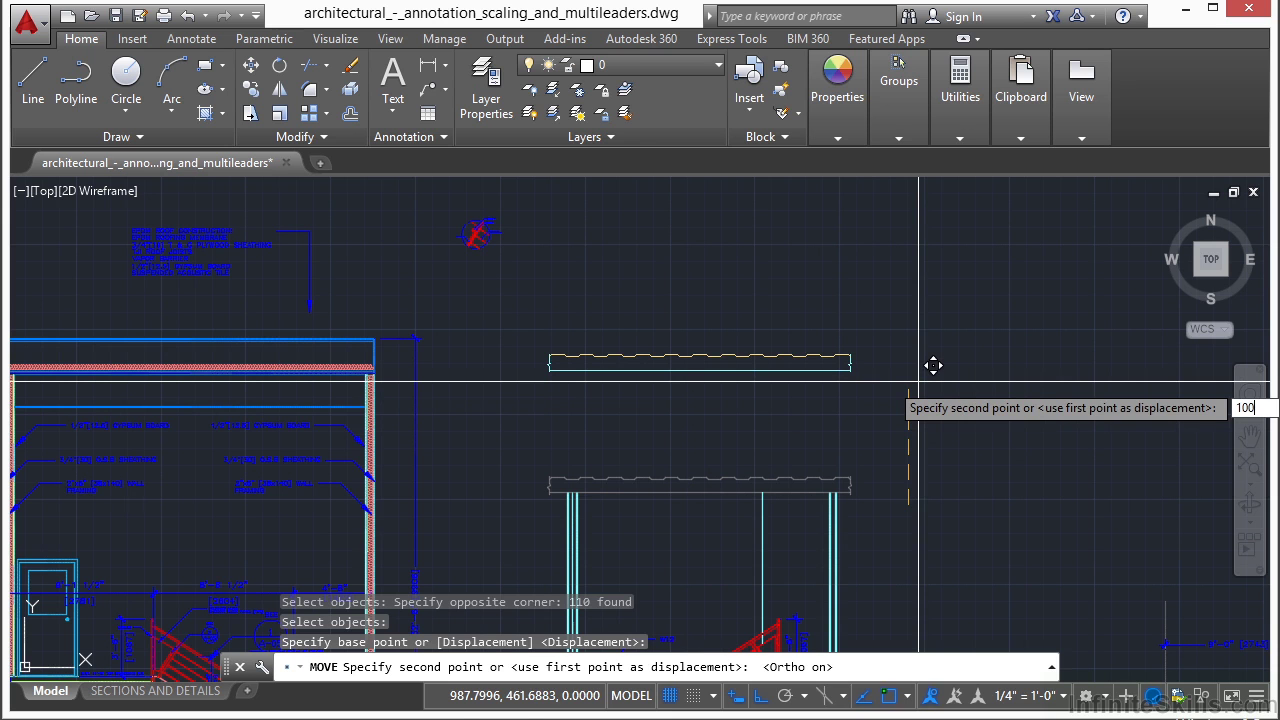
key(Return)
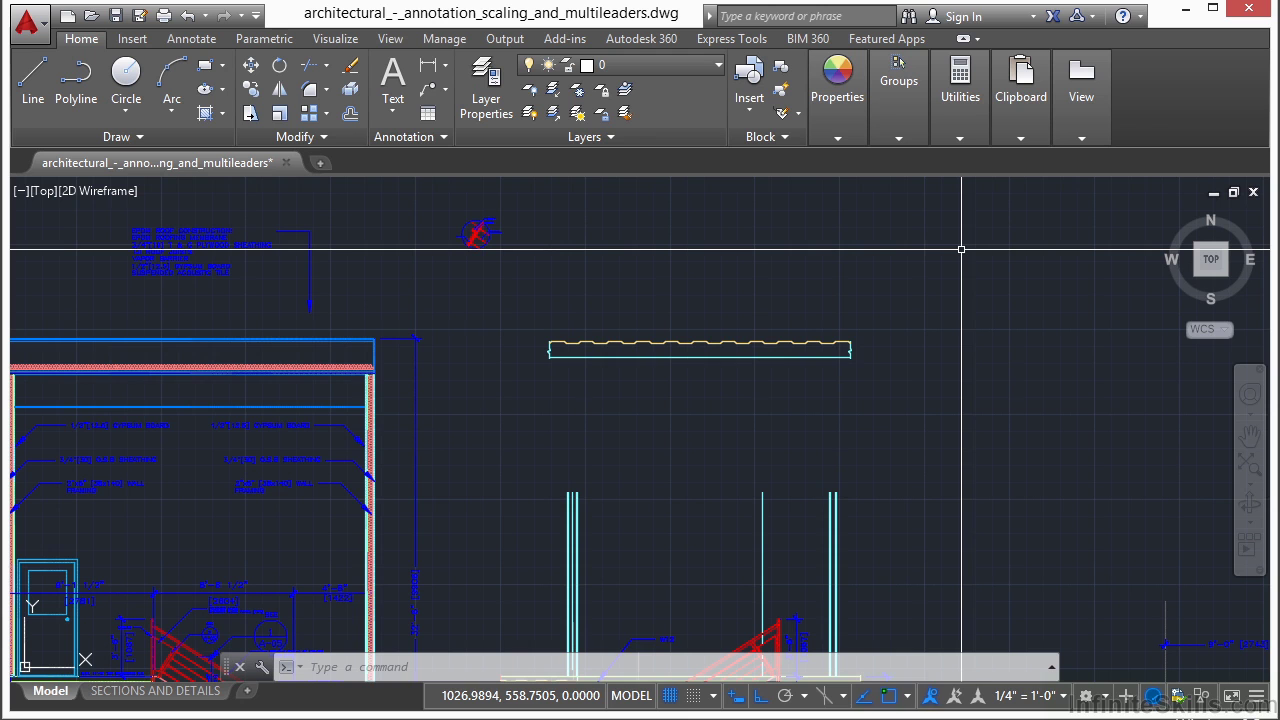
text(cop)
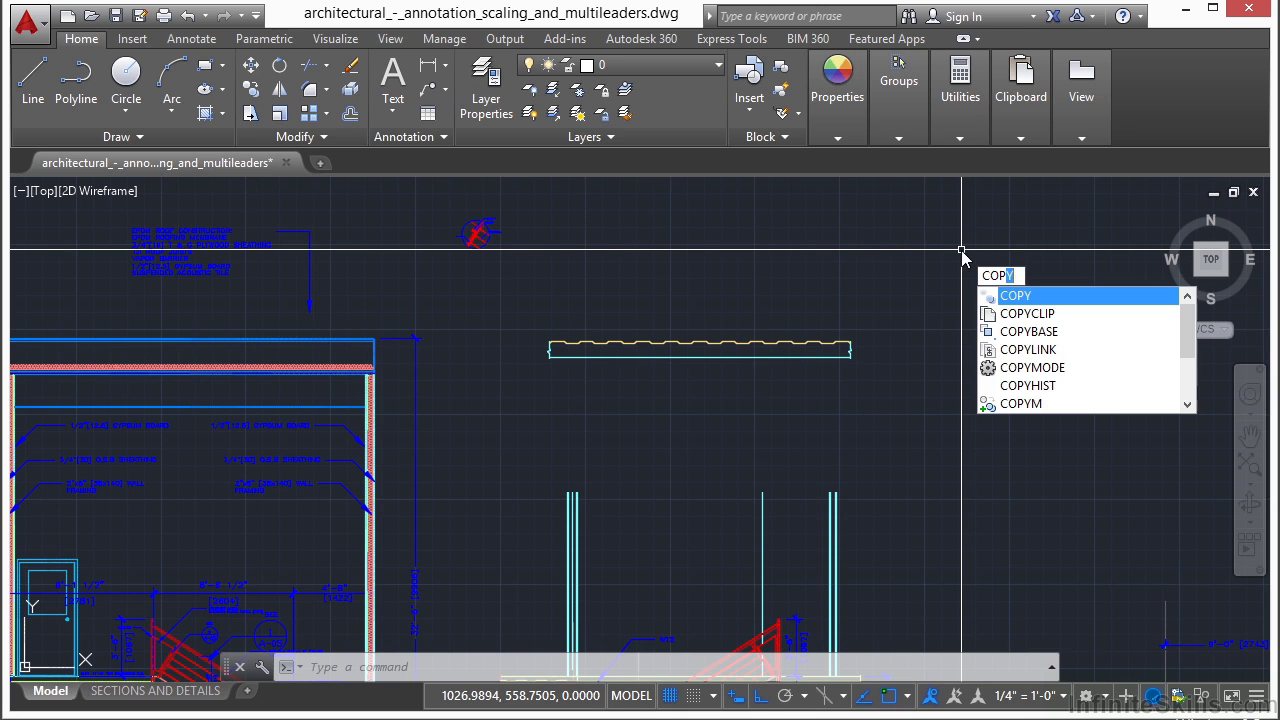
key(Escape)
key(Escape)
text(c)
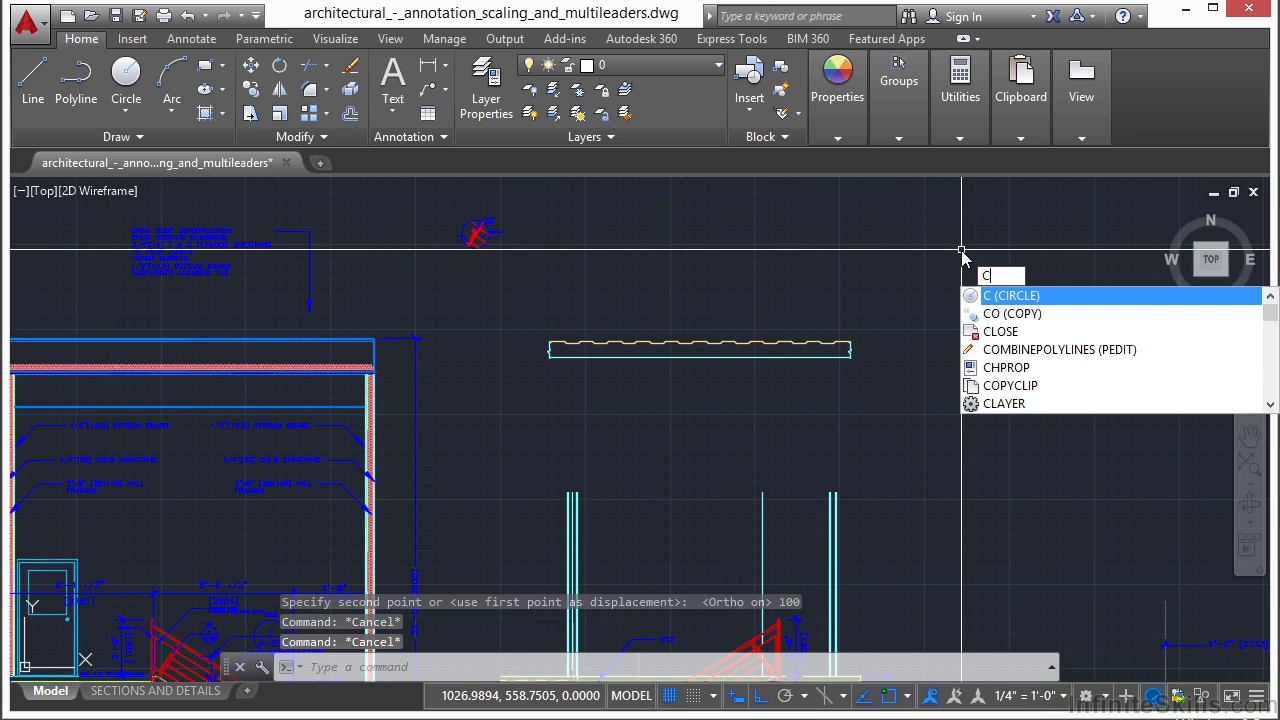
text(o)
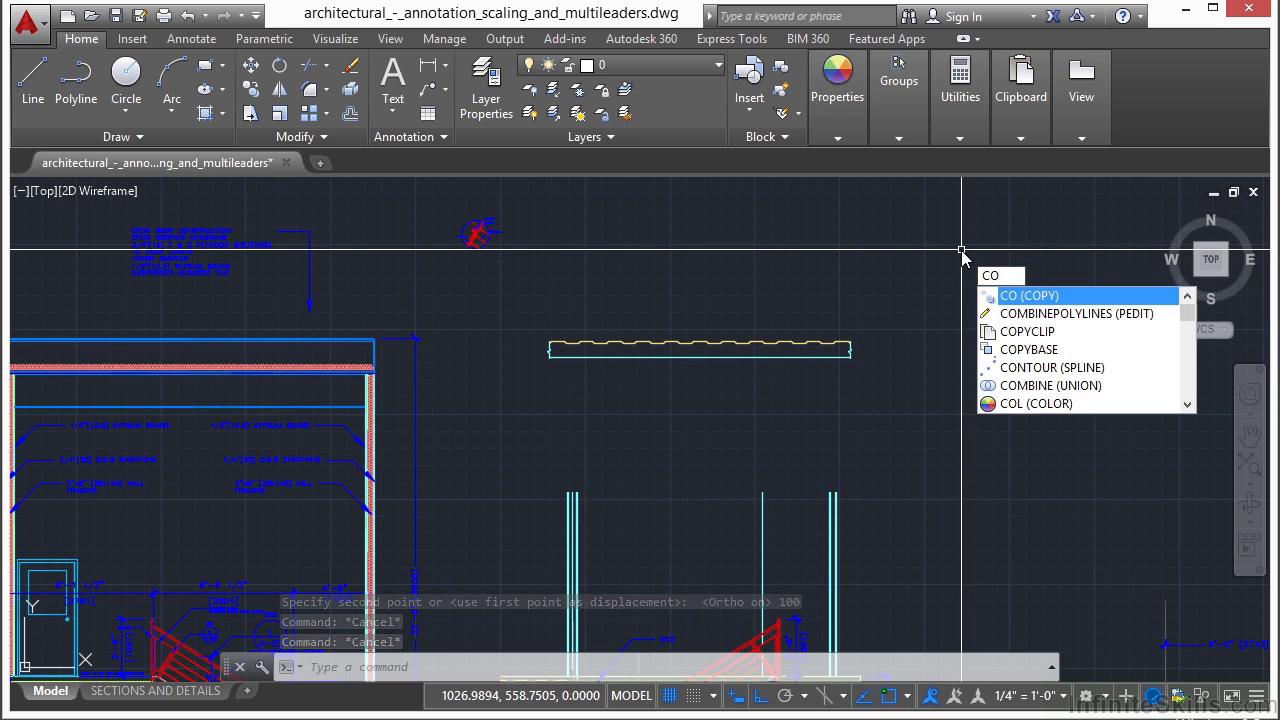
key(Escape)
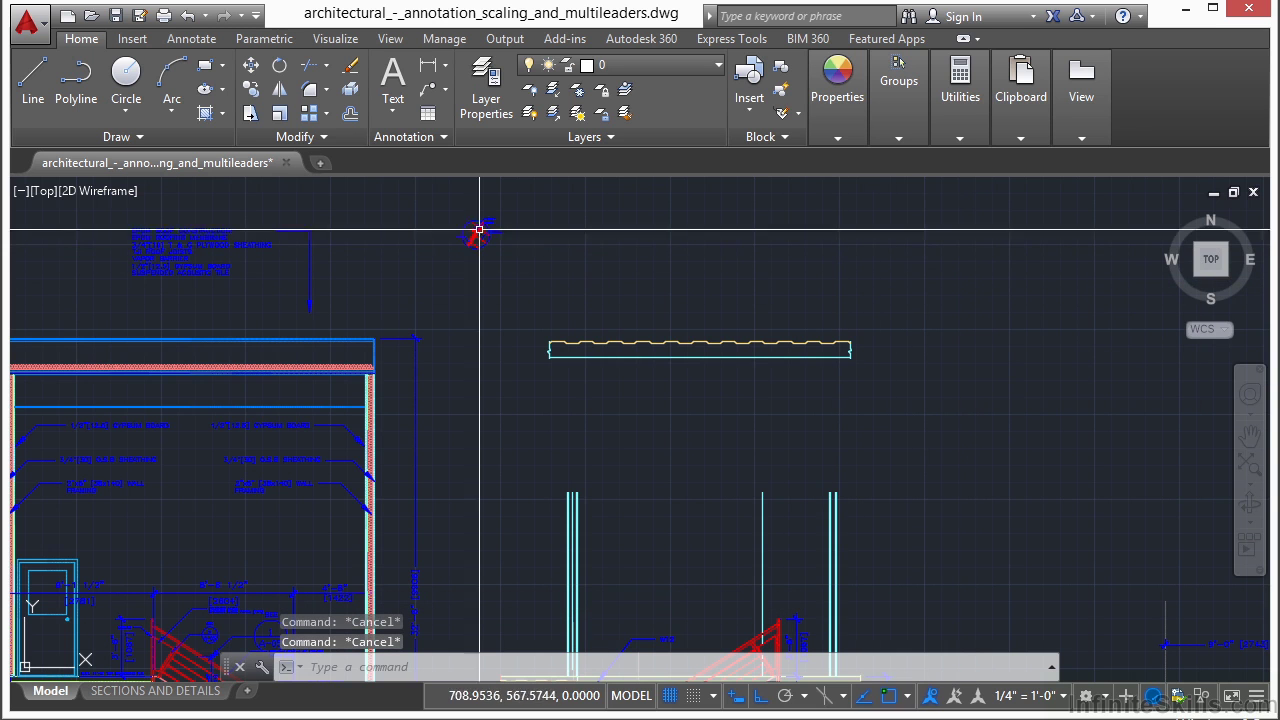
- Copy the raised corrugated roof 100 units straight down onto the columns, using its lower-right corner as base point
click(251, 92)
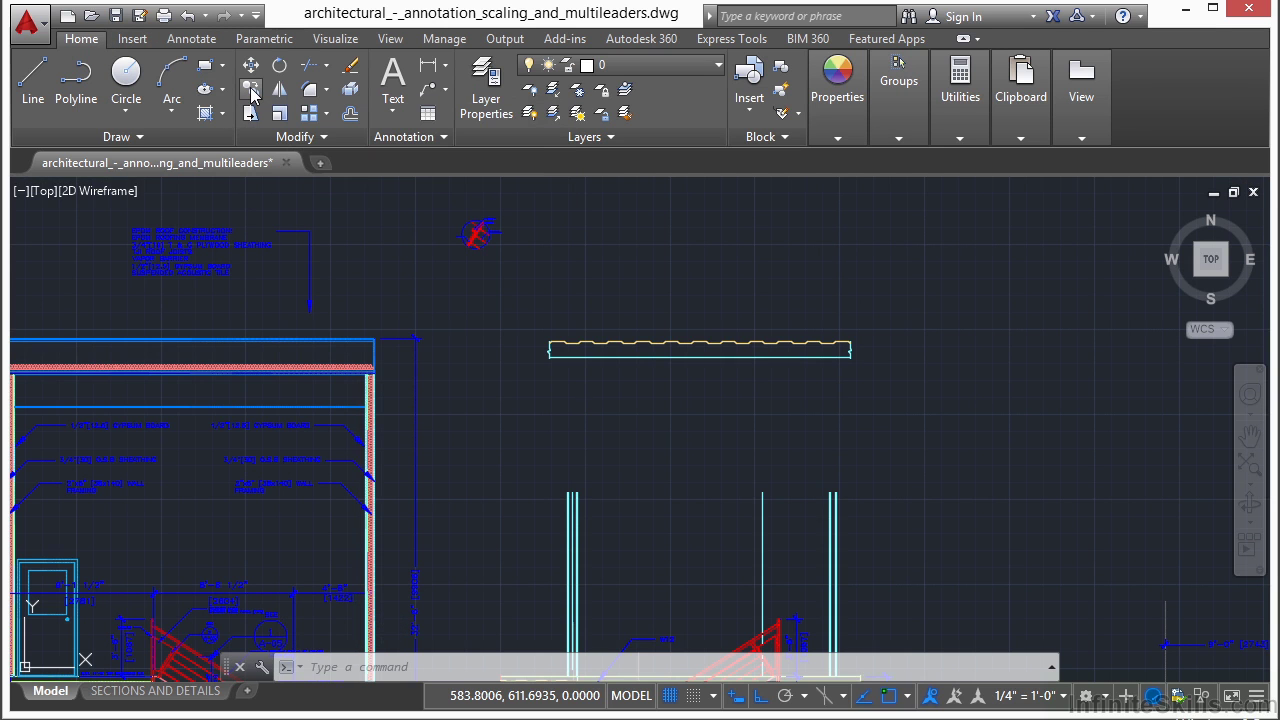
click(893, 302)
click(503, 410)
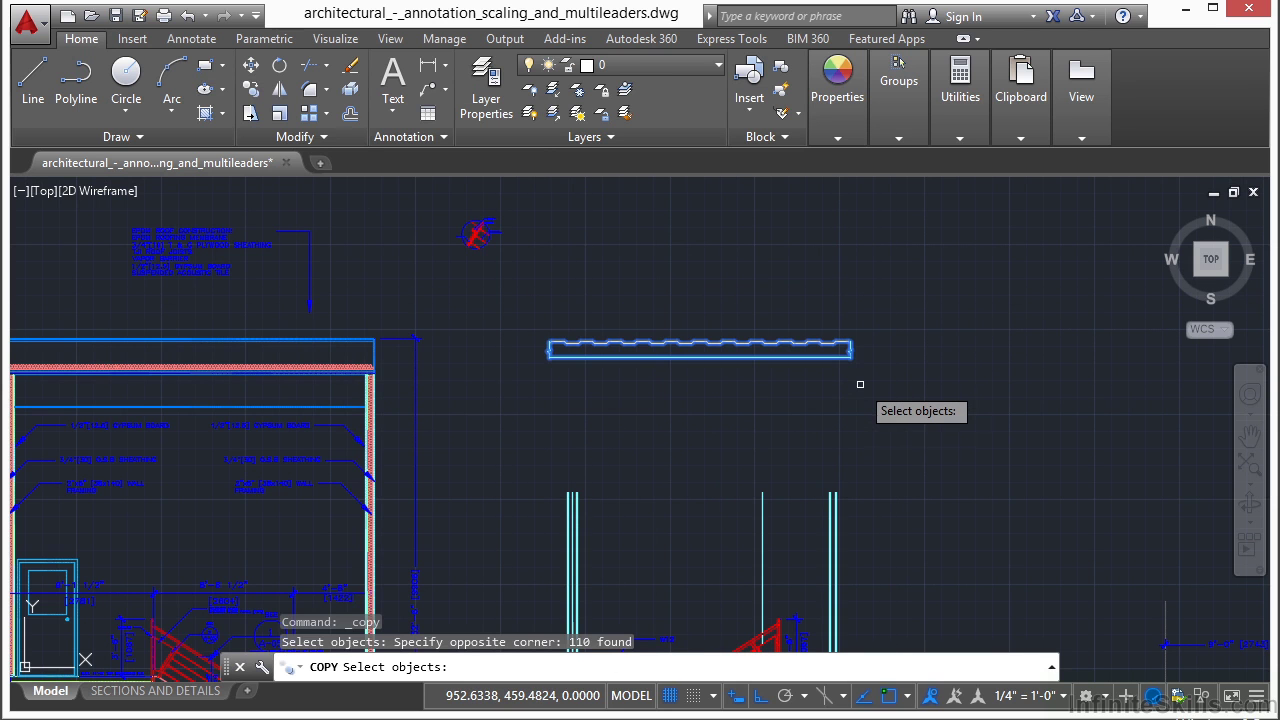
key(Return)
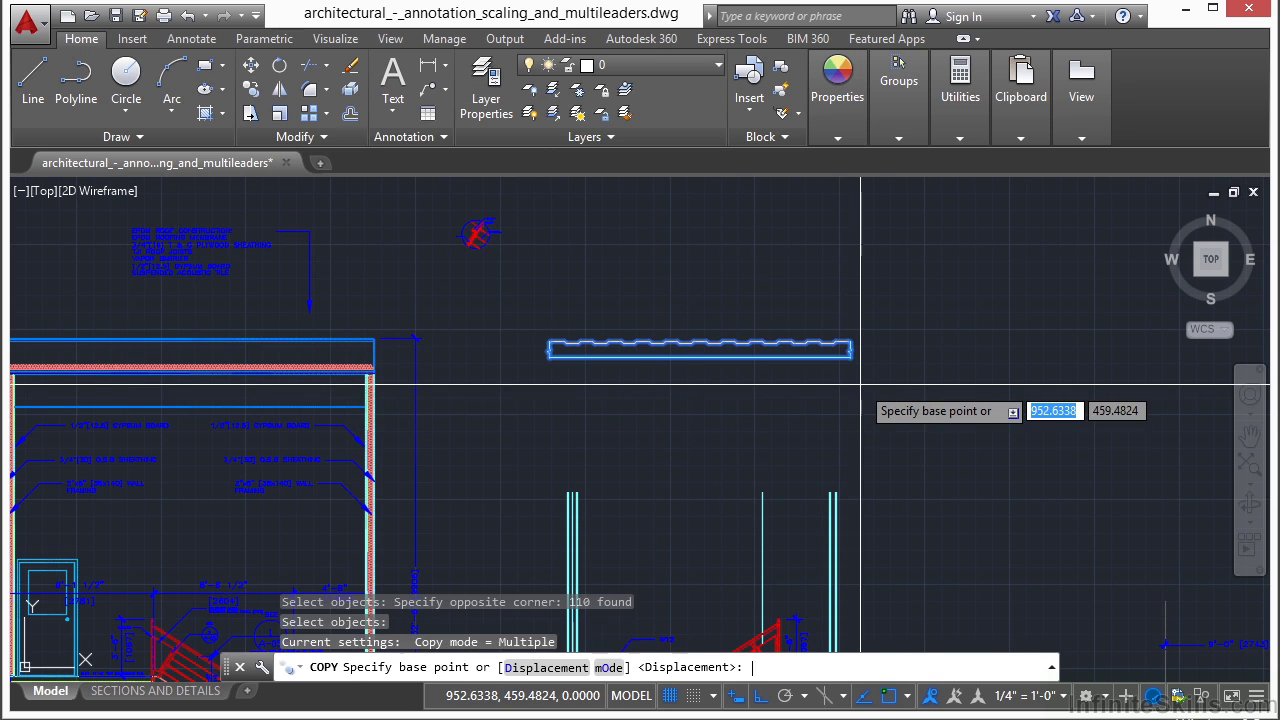
click(850, 356)
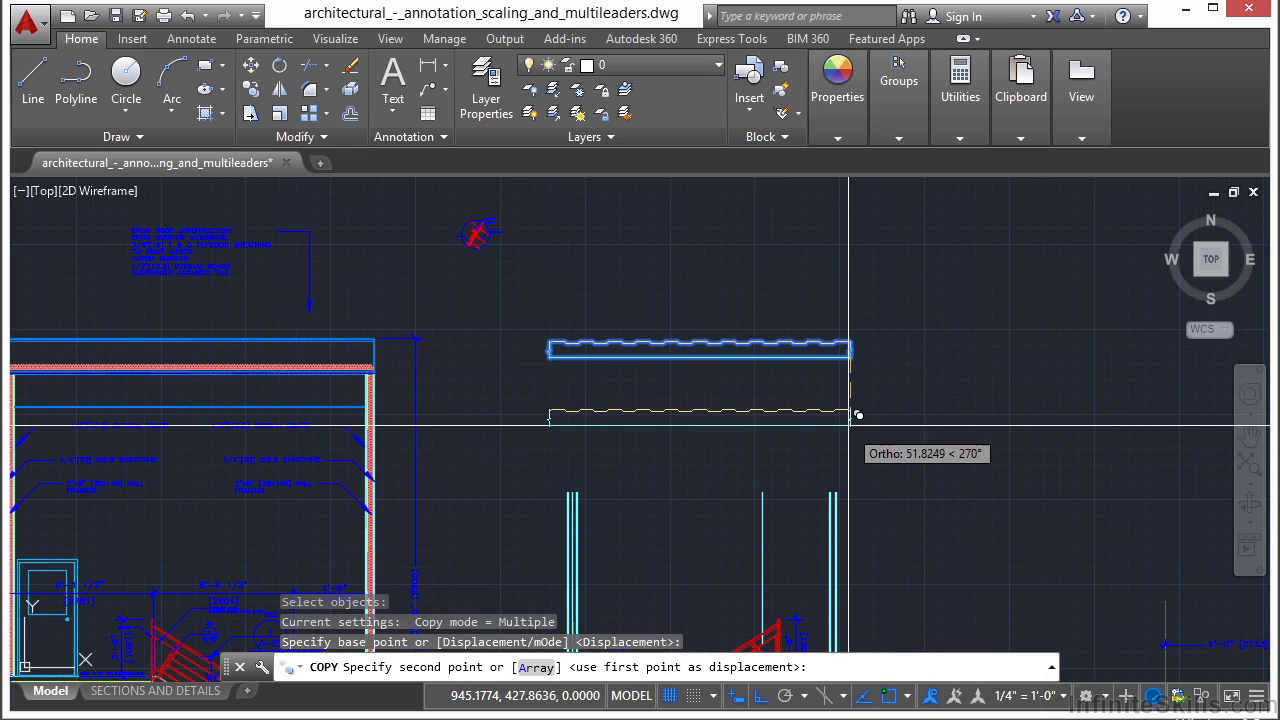
scroll(872, 432, up, 4)
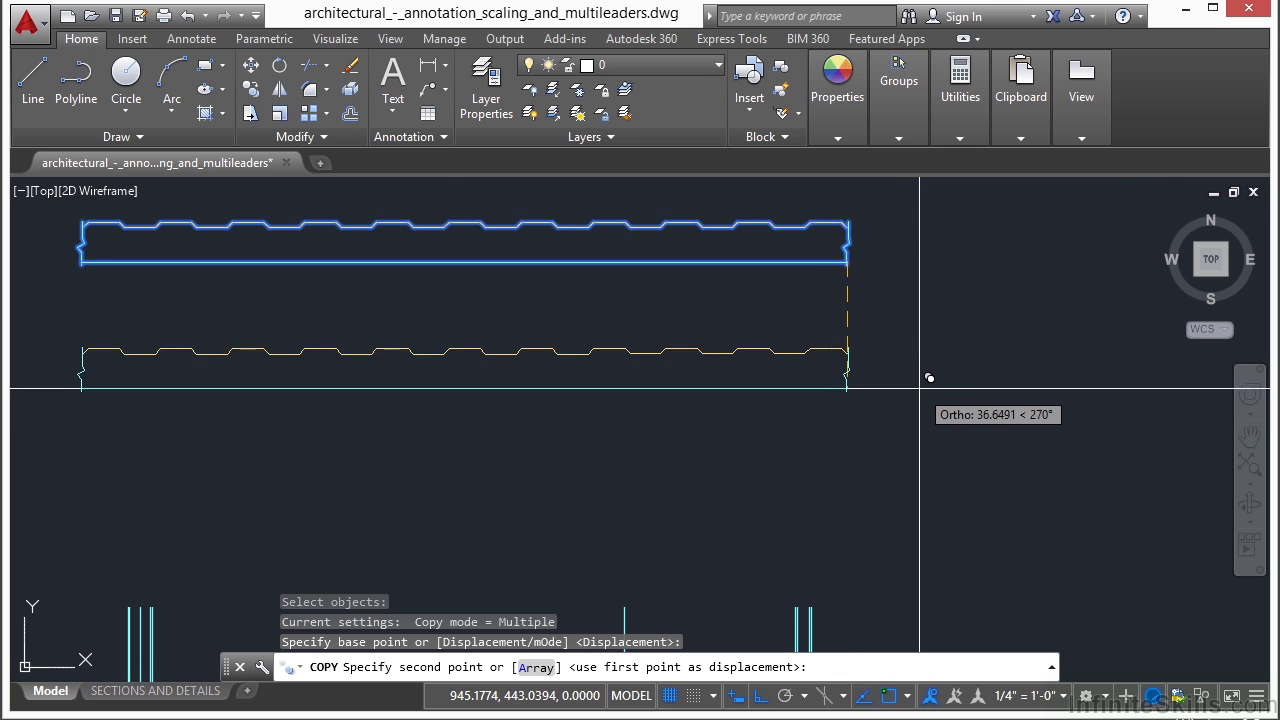
scroll(907, 353, down, 2)
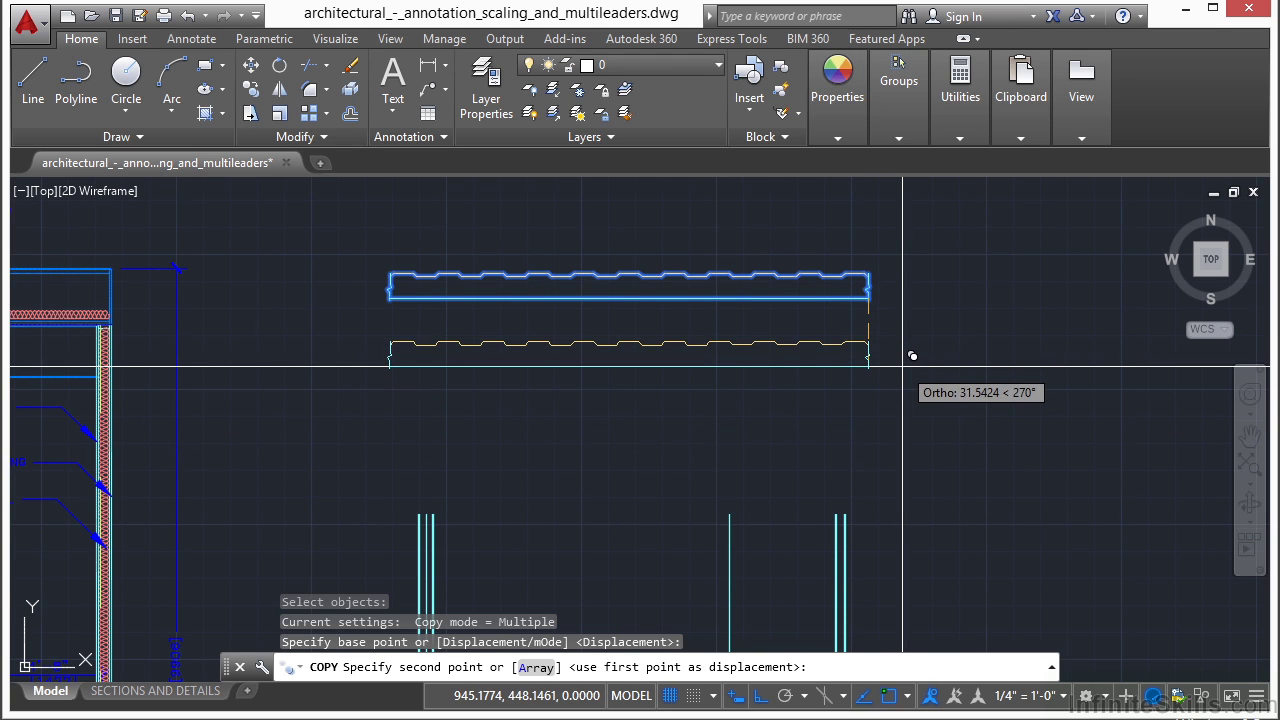
text(100)
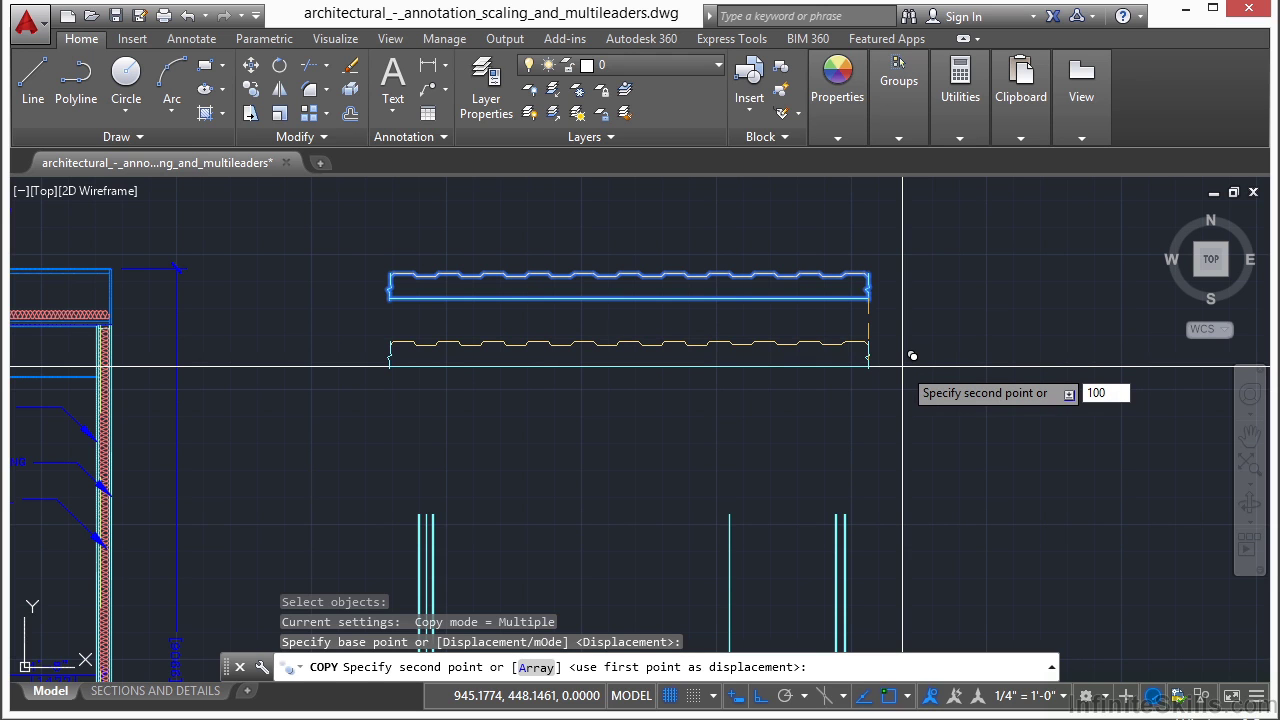
key(Return)
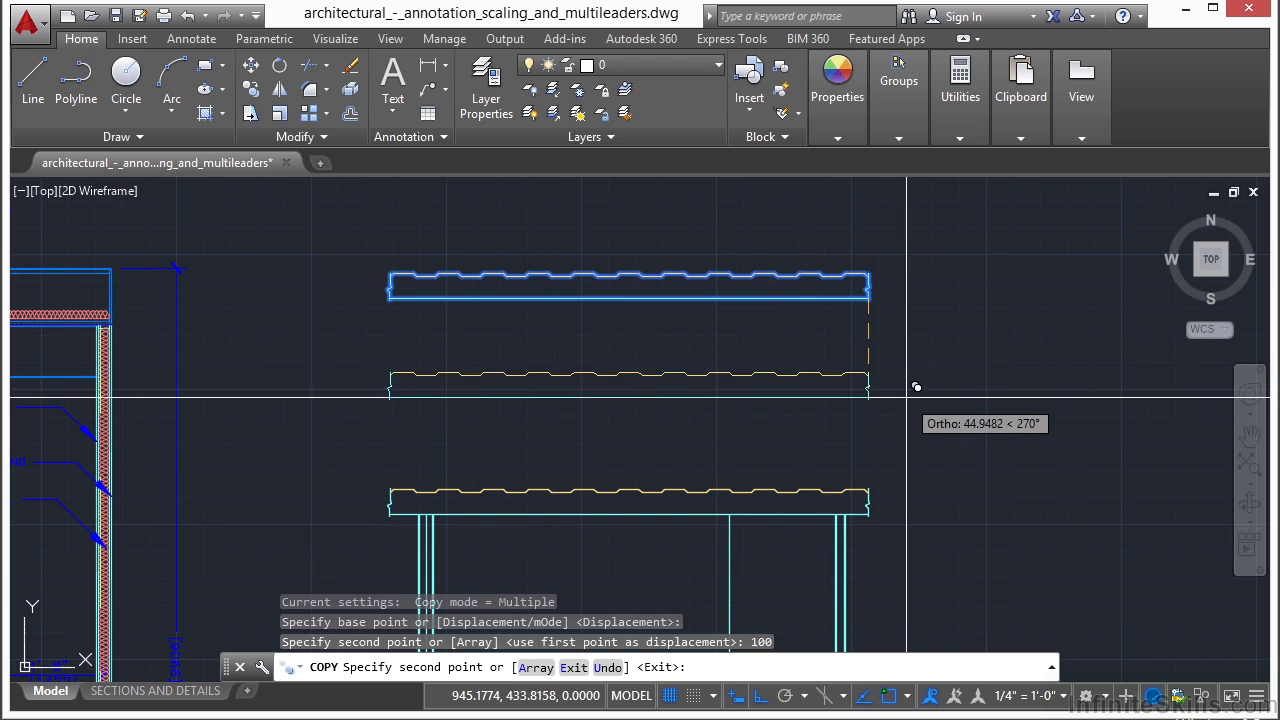
- Place six more copies of the roof at irregular heights straight above the raised roof and end the Copy command
scroll(763, 410, down, 2)
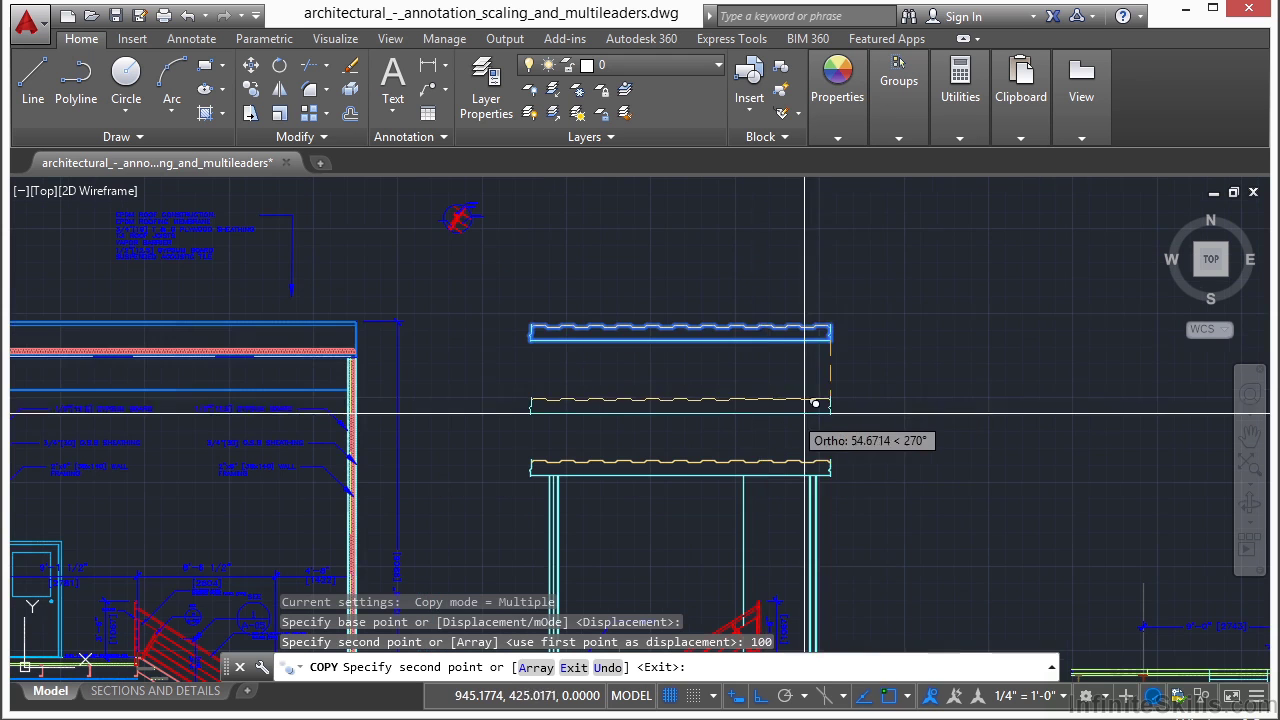
middle_drag(846, 277, 831, 395)
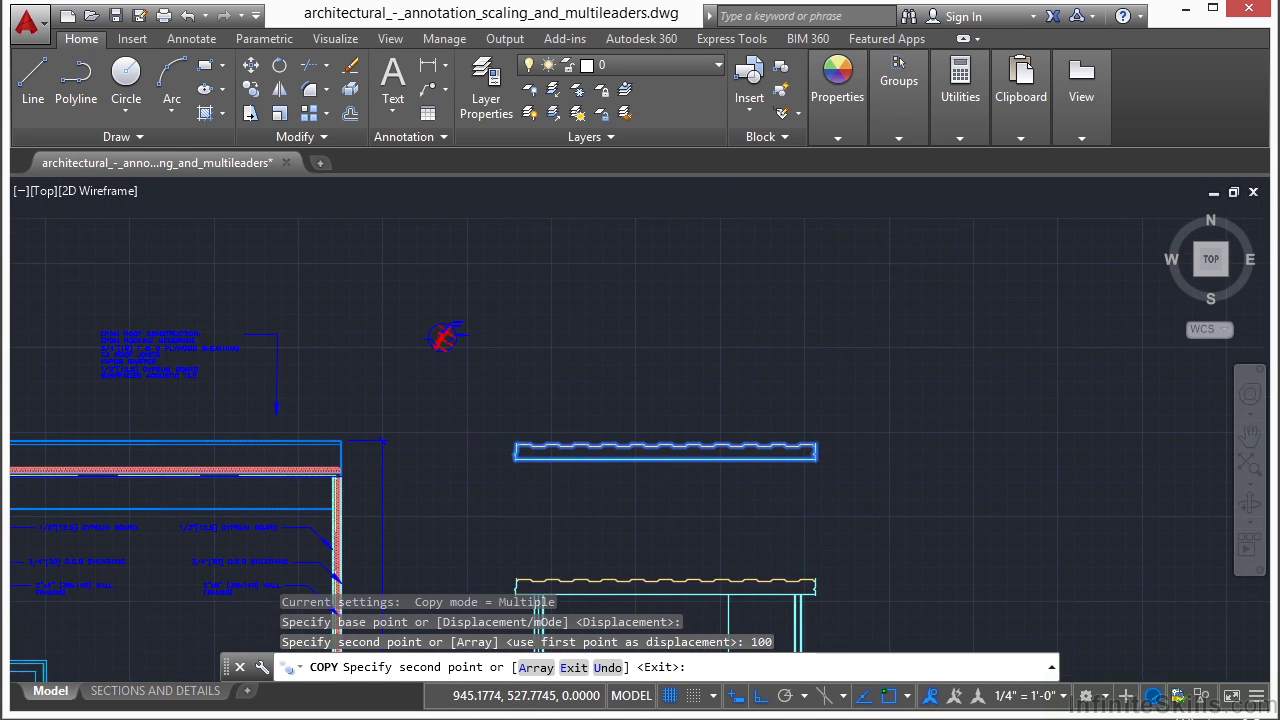
click(842, 383)
click(829, 309)
click(850, 234)
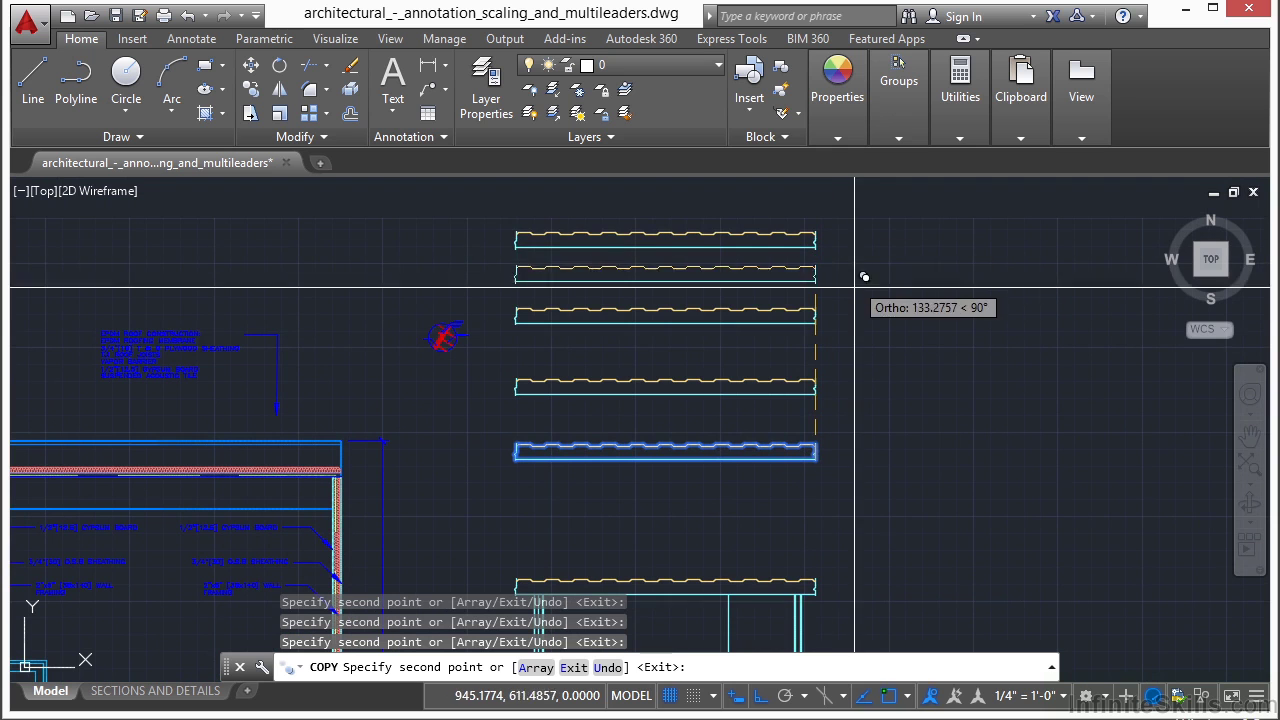
click(858, 272)
click(857, 346)
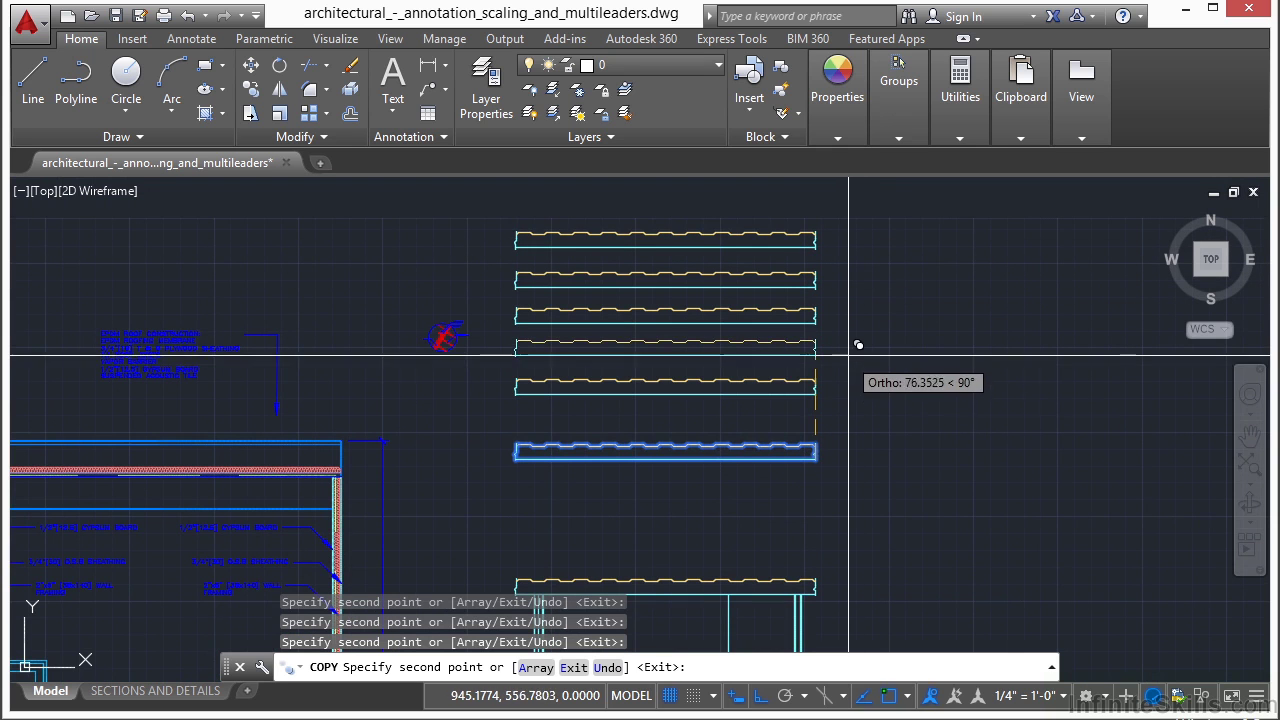
click(858, 421)
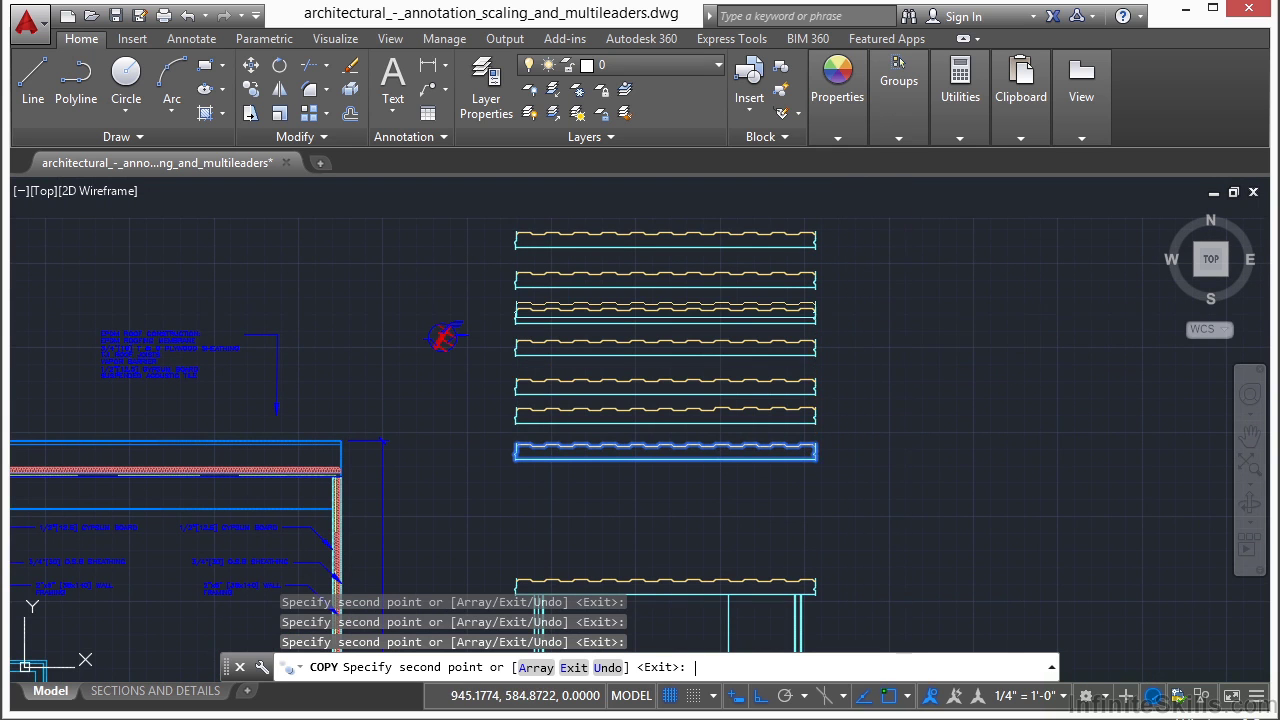
key(Return)
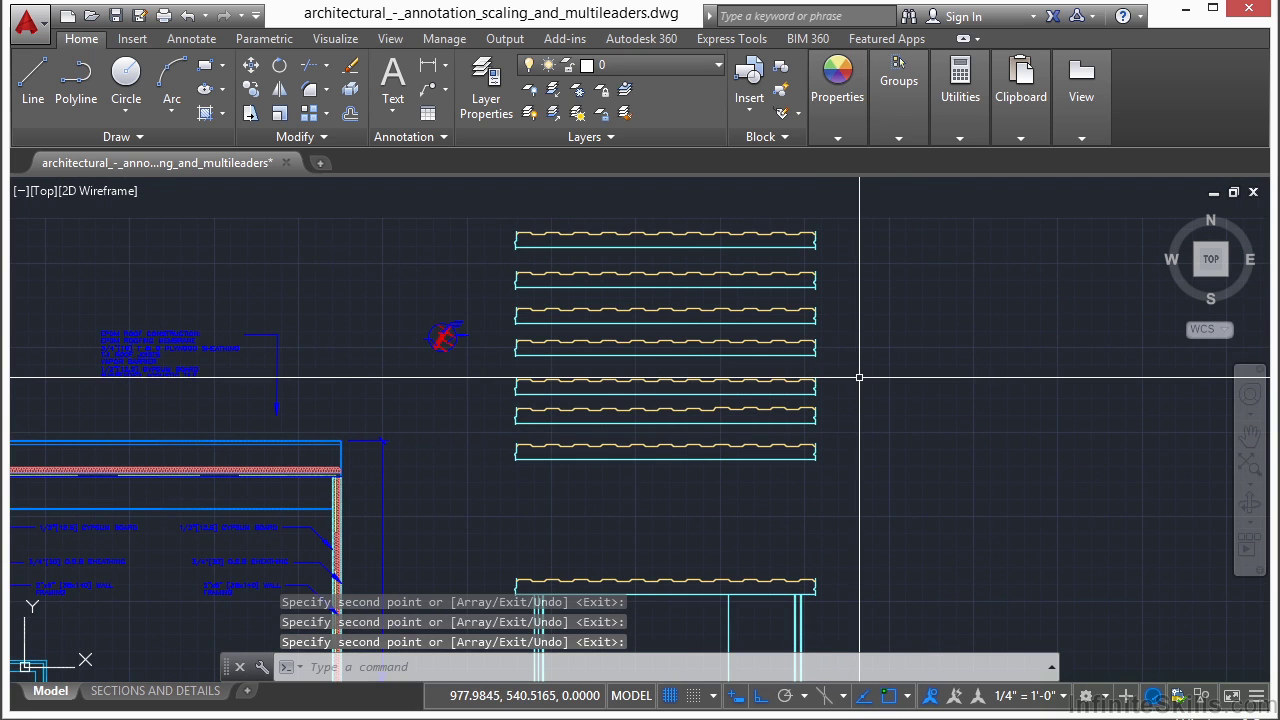